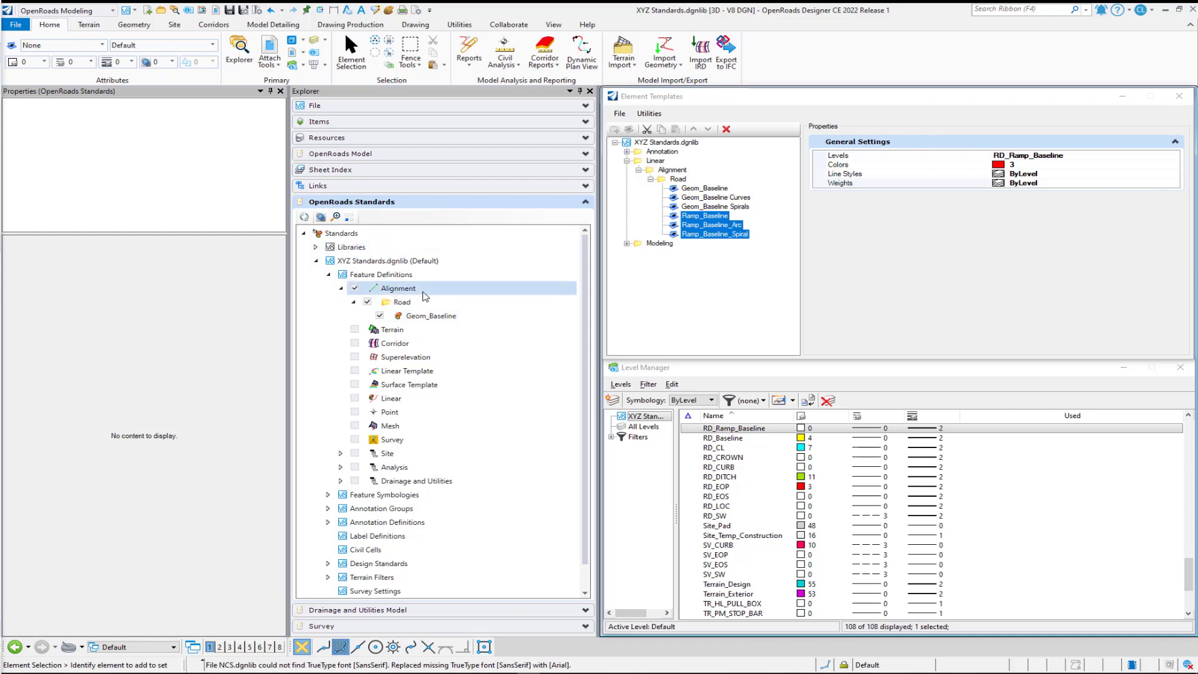
Start a new Alignment feature definition with the Feature Definition Wizard and name it Ramp_Baseline
{"action": "left_click", "coordinate": [844, 369]}
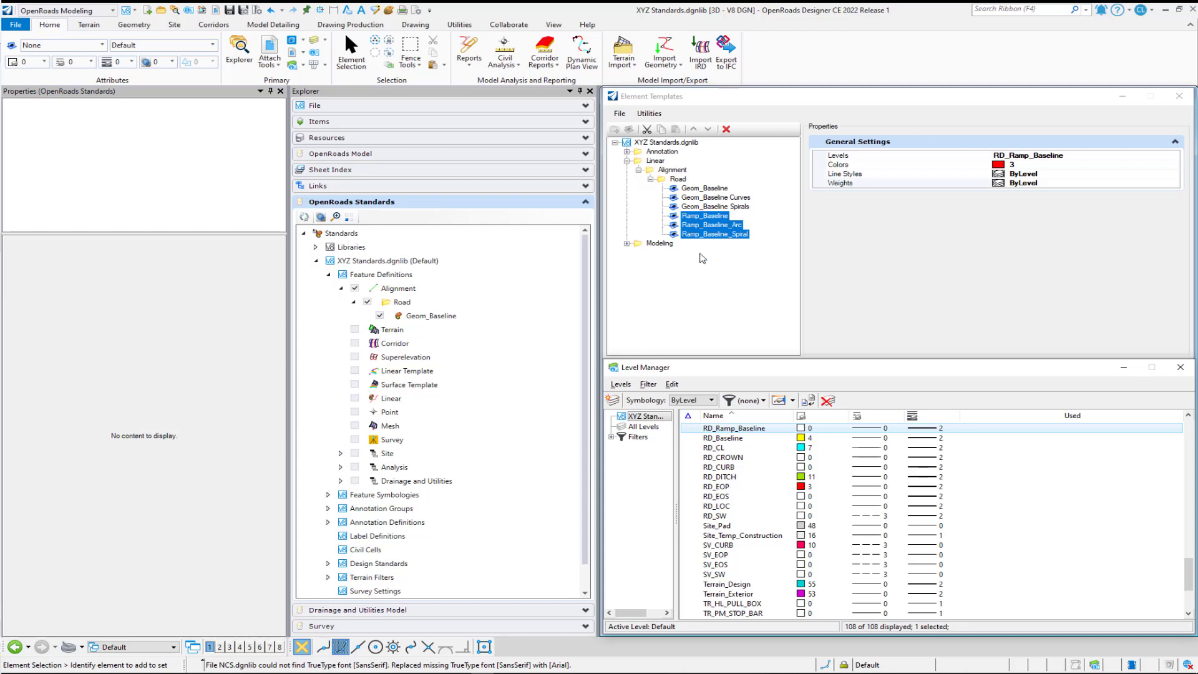
{"action": "right_click", "coordinate": [407, 290]}
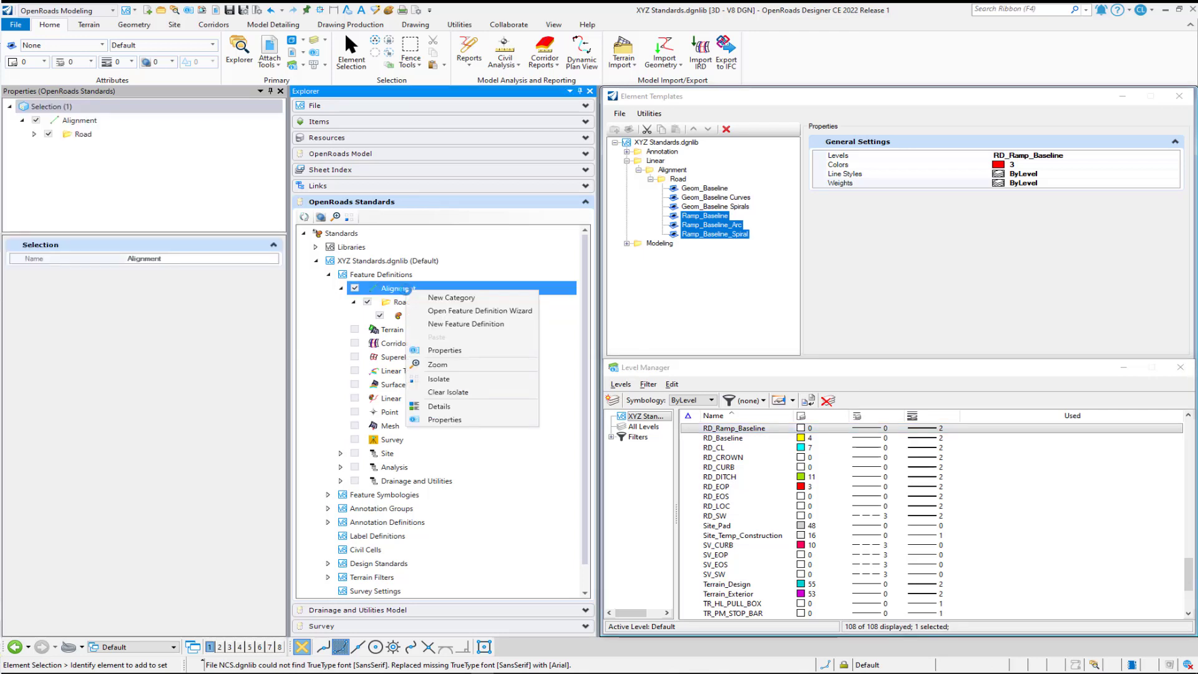
{"action": "left_click", "coordinate": [452, 311]}
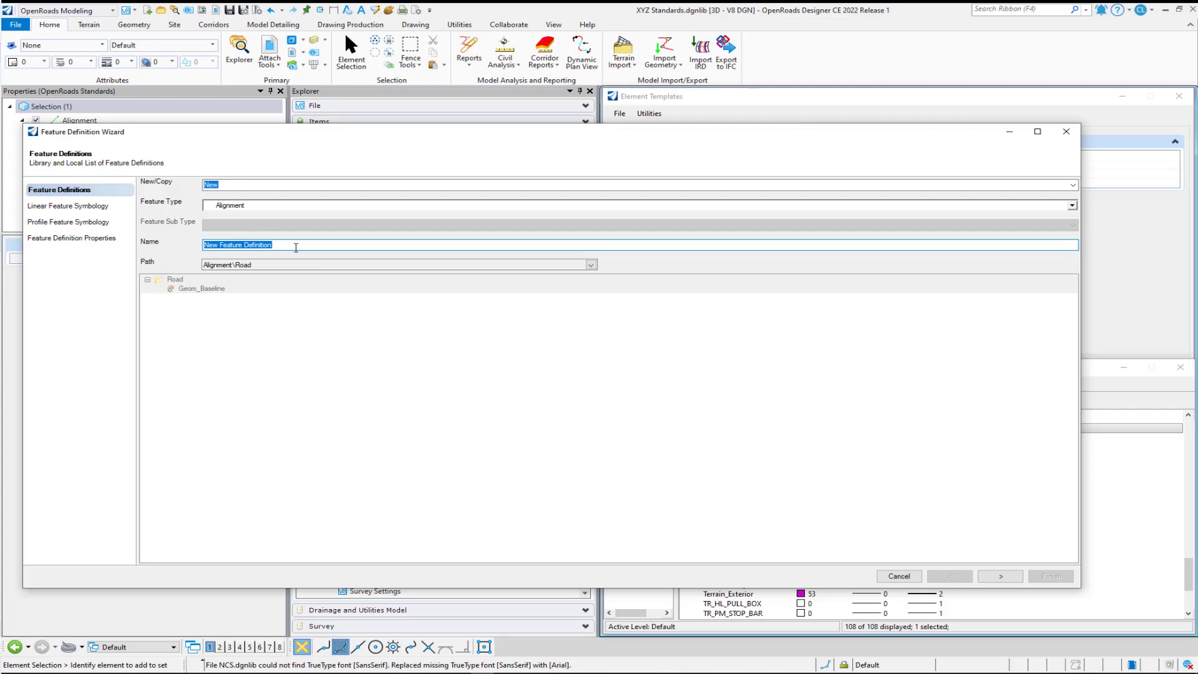
{"action": "left_click_drag", "start_coordinate": [295, 247], "coordinate": [197, 244]}
{"action": "type", "text": "Ramp_"}
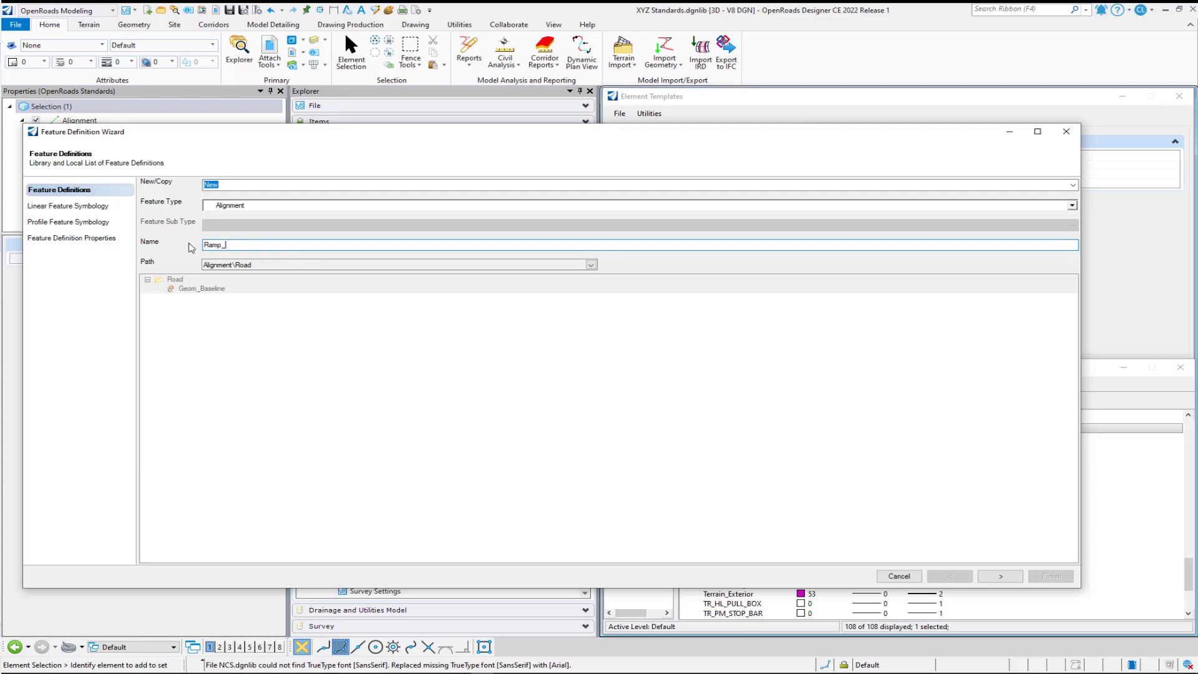
{"action": "type", "text": "Baseline"}
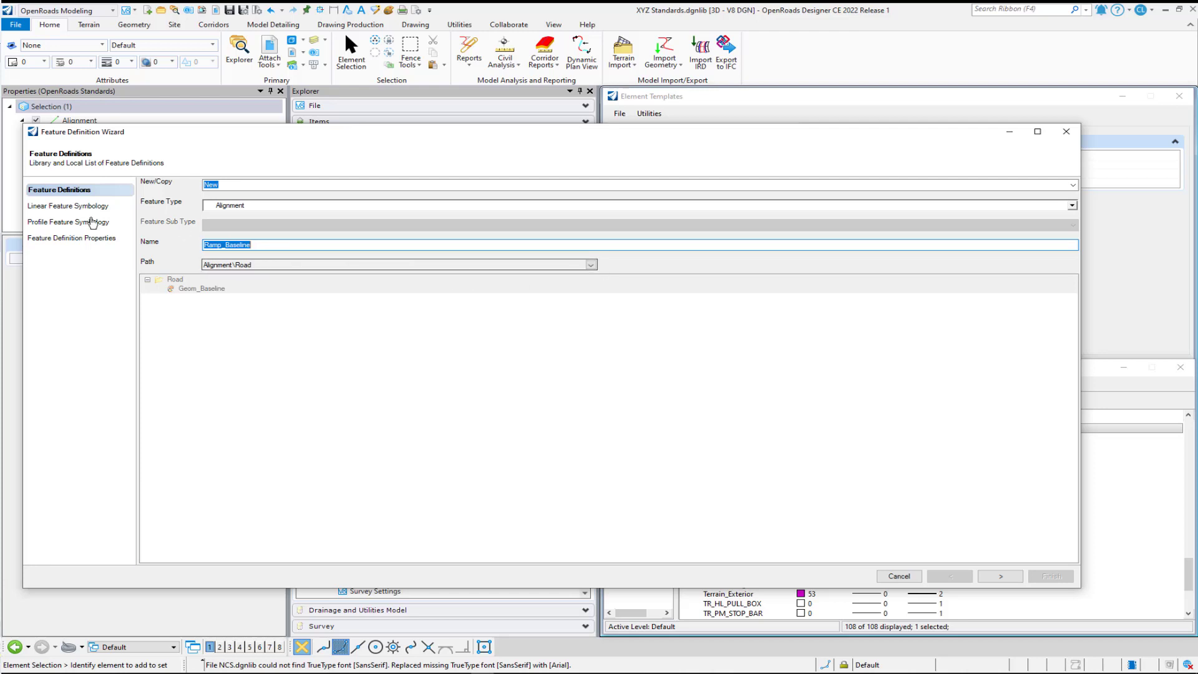
Create a new linear feature symbology named Ramp_Baseline with the path Linear\Alignment\Road
{"action": "left_click", "coordinate": [59, 207]}
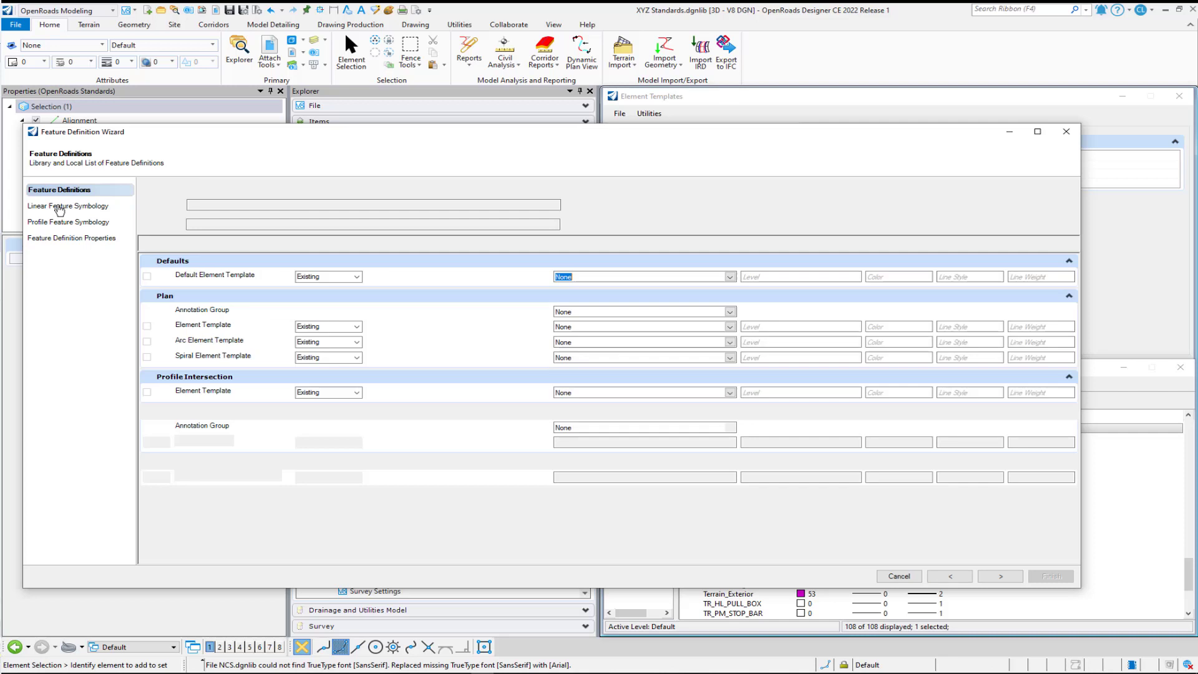
{"action": "left_click", "coordinate": [210, 202]}
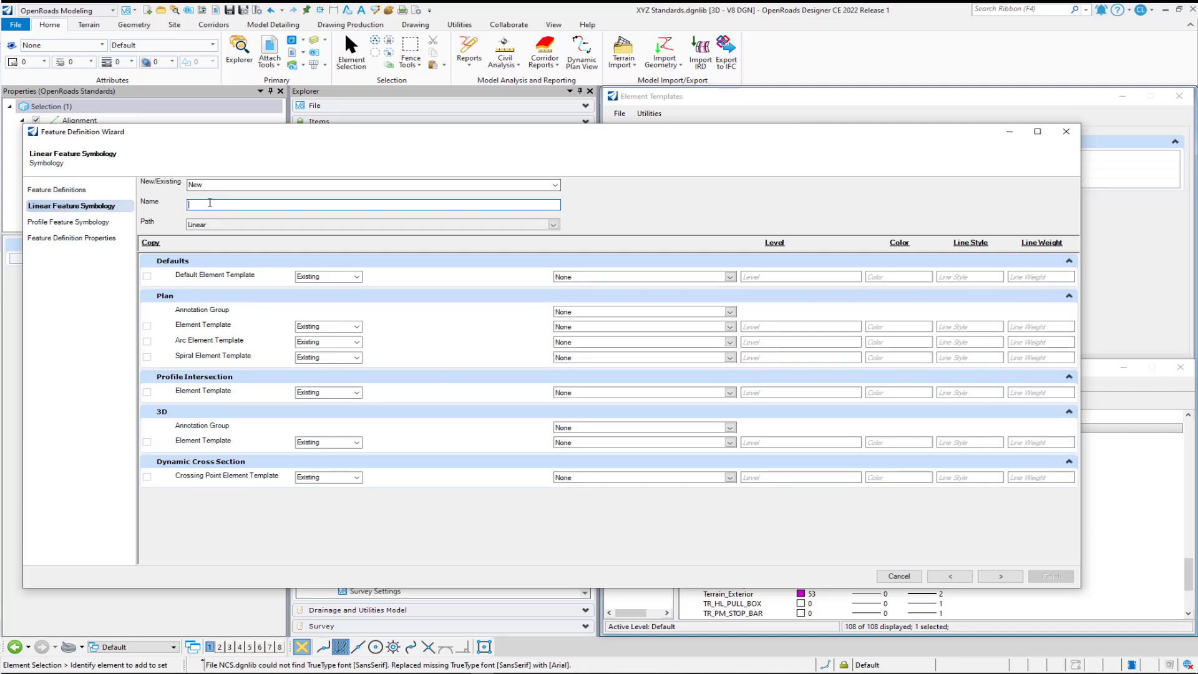
{"action": "type", "text": "Ramp_Baseline"}
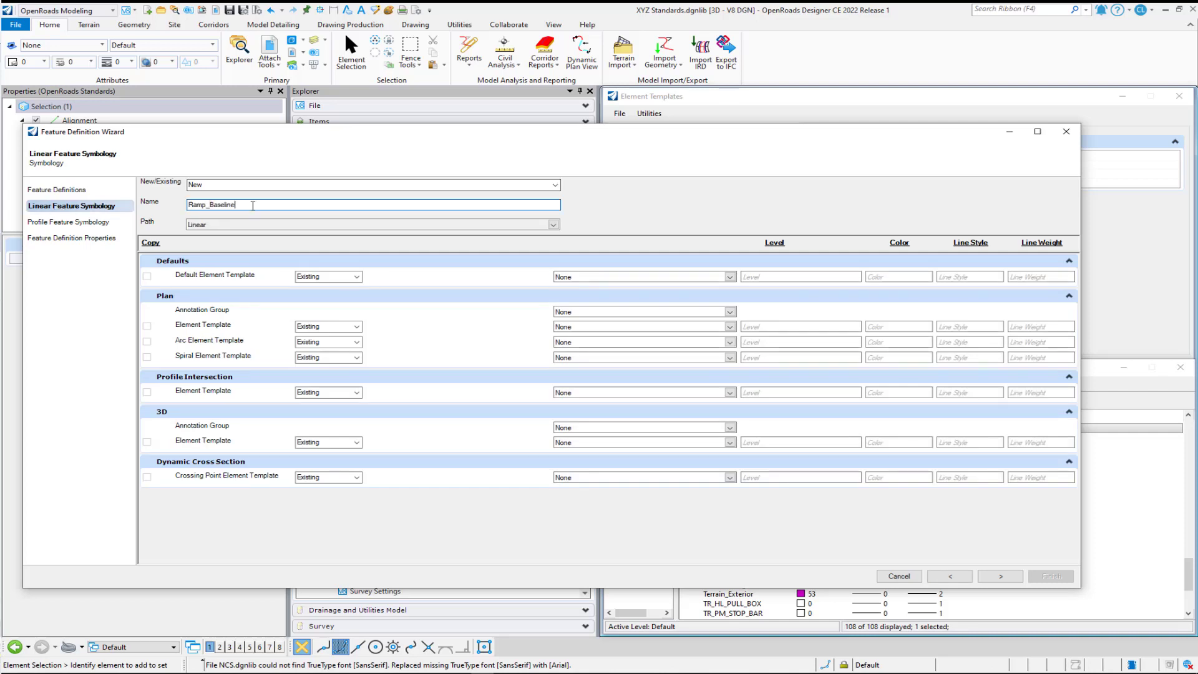
{"action": "left_click", "coordinate": [554, 225]}
{"action": "left_click", "coordinate": [193, 236]}
{"action": "left_click", "coordinate": [204, 245]}
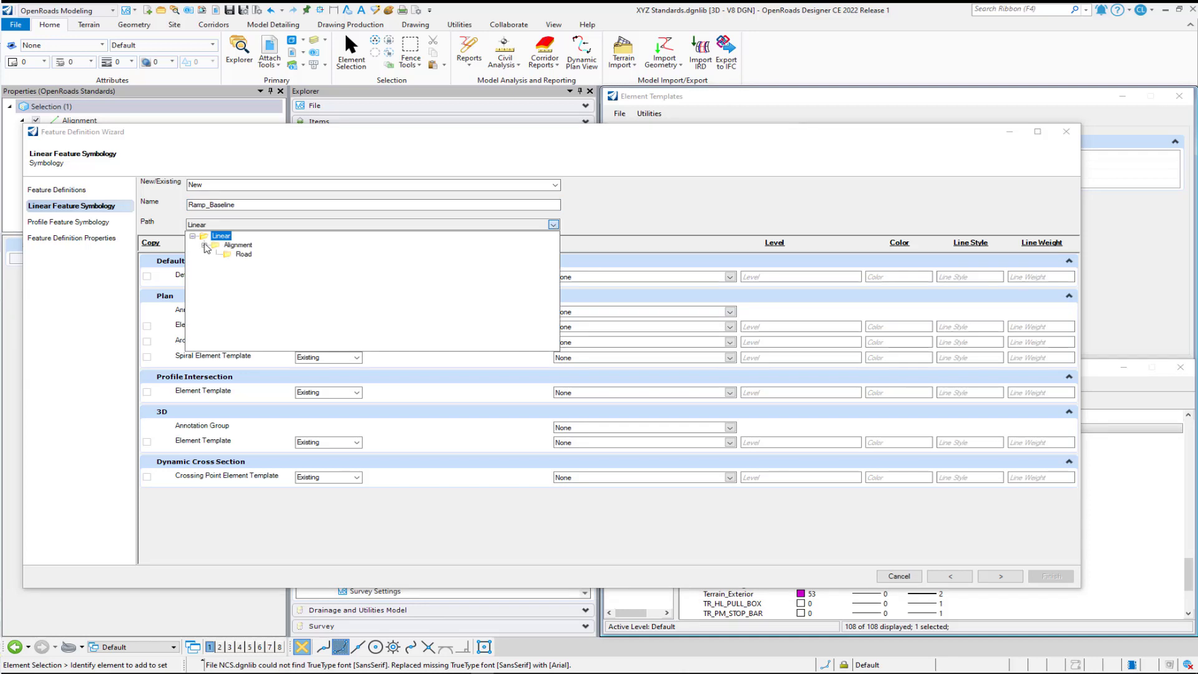
{"action": "left_click", "coordinate": [242, 255]}
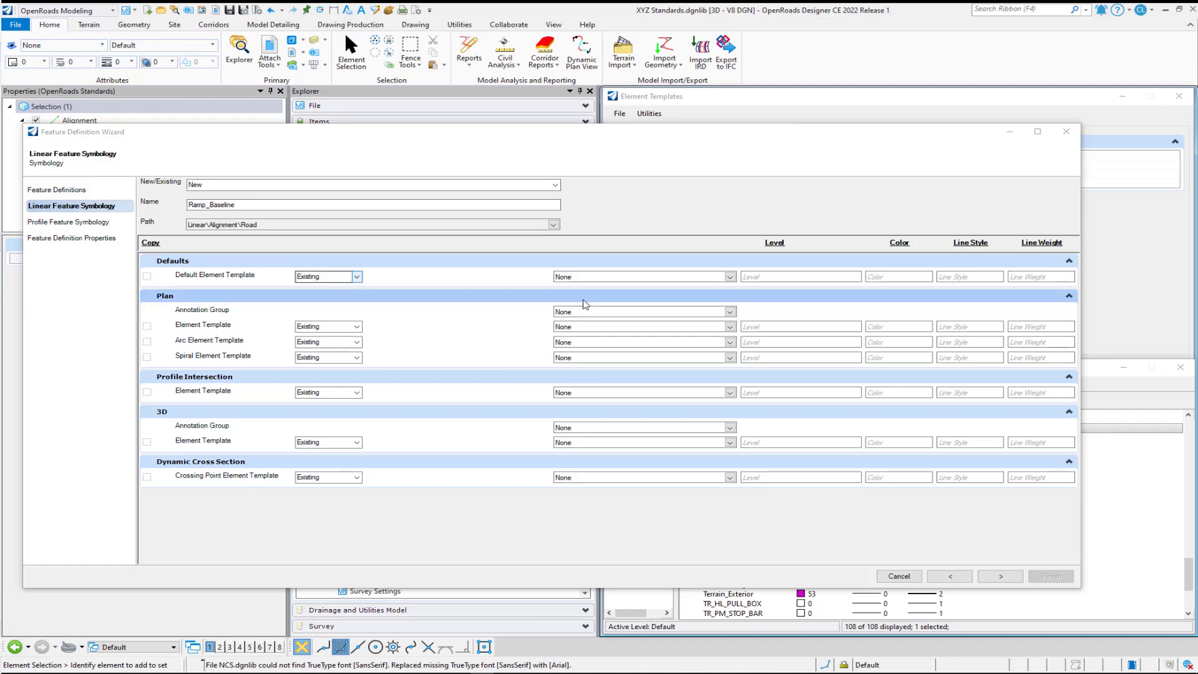
Set the linear symbology's Default Element Template to Linear\Alignment\Road\Ramp_Baseline
{"action": "left_click", "coordinate": [730, 276]}
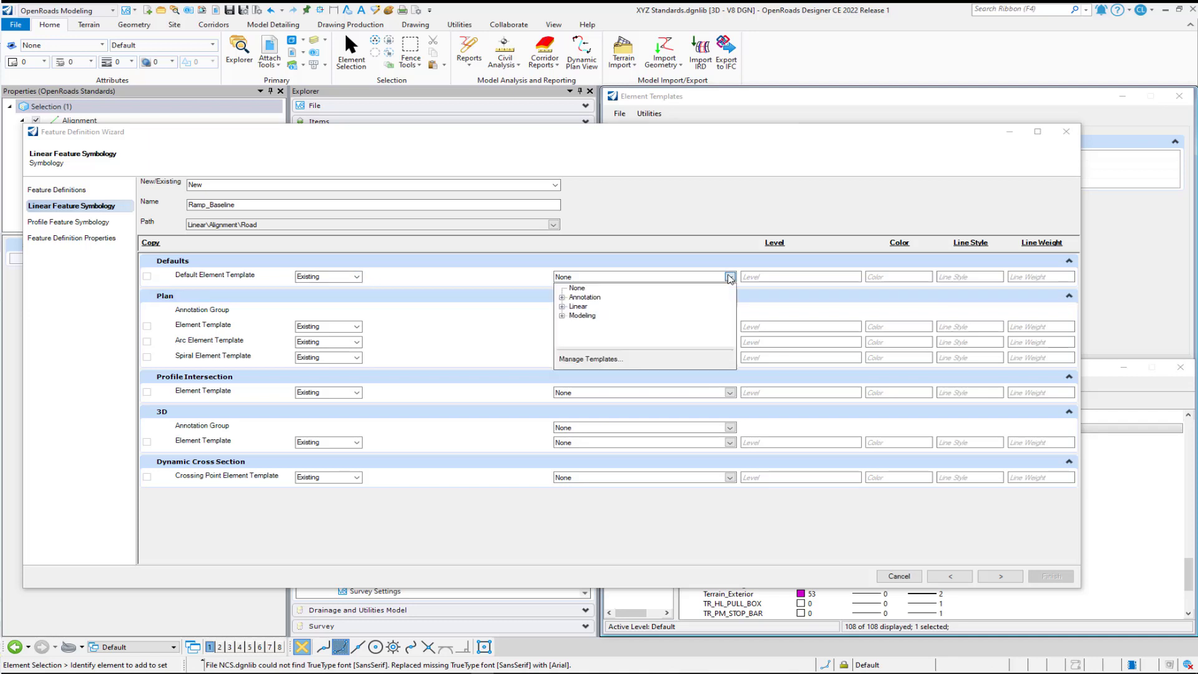
{"action": "left_click", "coordinate": [562, 307]}
{"action": "left_click", "coordinate": [574, 315]}
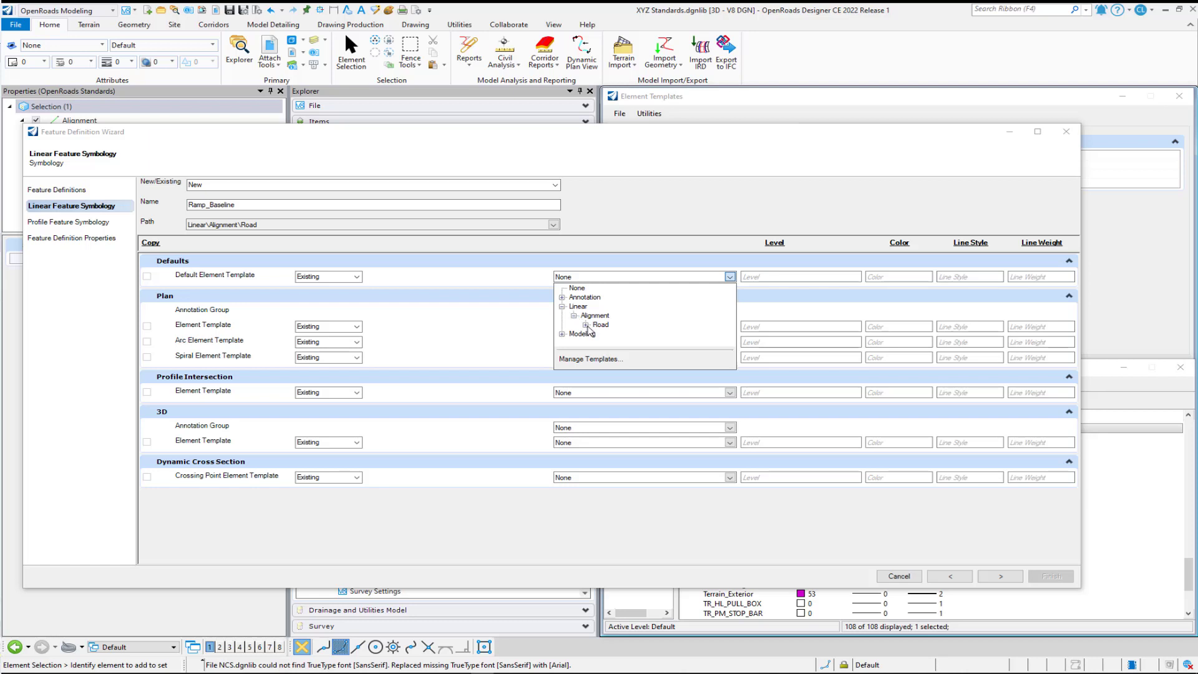
{"action": "left_click", "coordinate": [587, 325]}
{"action": "left_click", "coordinate": [641, 331]}
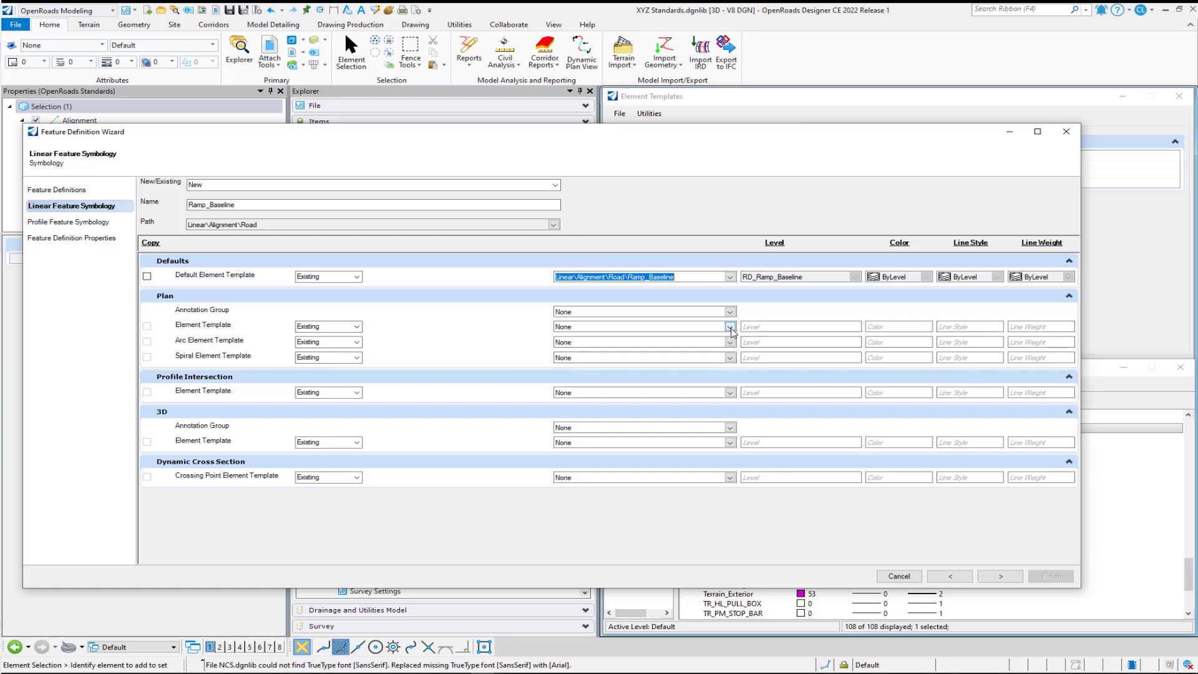
Set the linear symbology's Plan Element Template to Linear\Alignment\Road\Ramp_Baseline
{"action": "left_click", "coordinate": [729, 327]}
{"action": "left_click", "coordinate": [561, 356]}
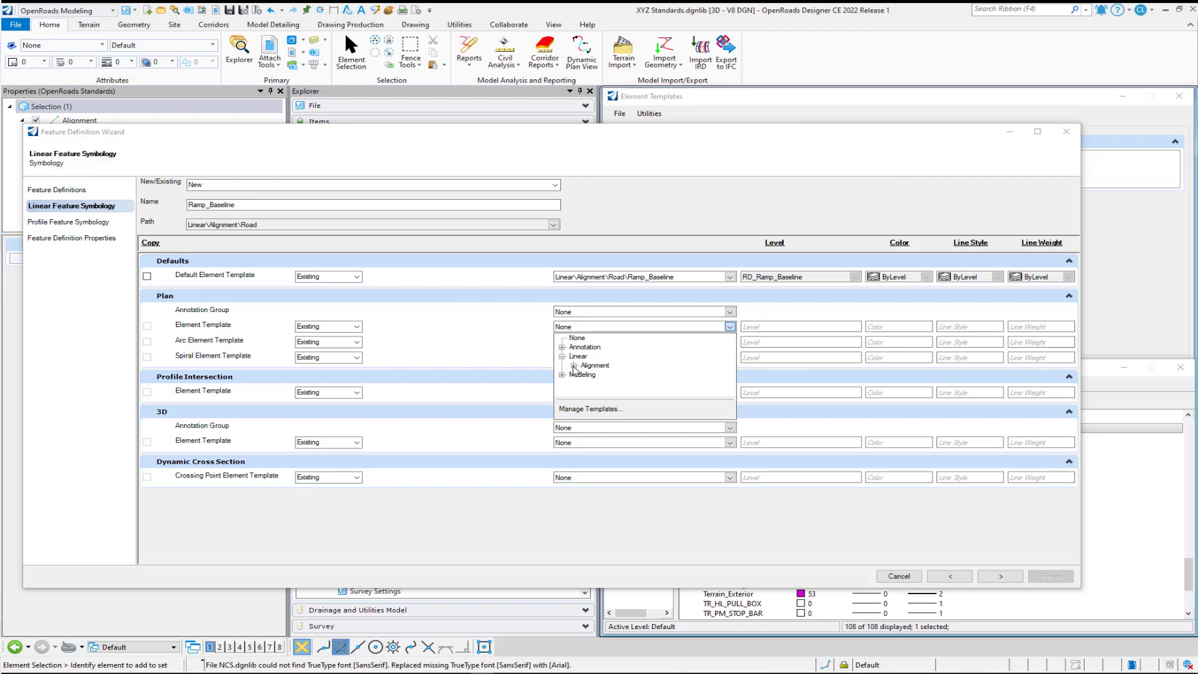
{"action": "left_click", "coordinate": [573, 365]}
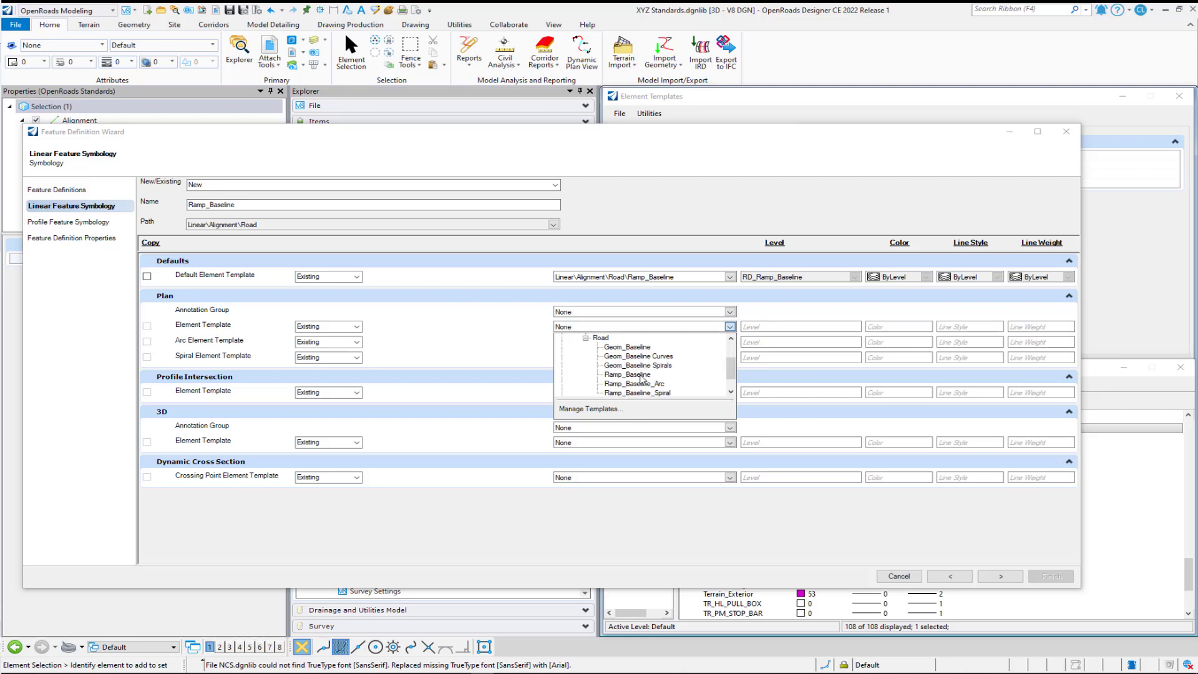
{"action": "left_click", "coordinate": [639, 375]}
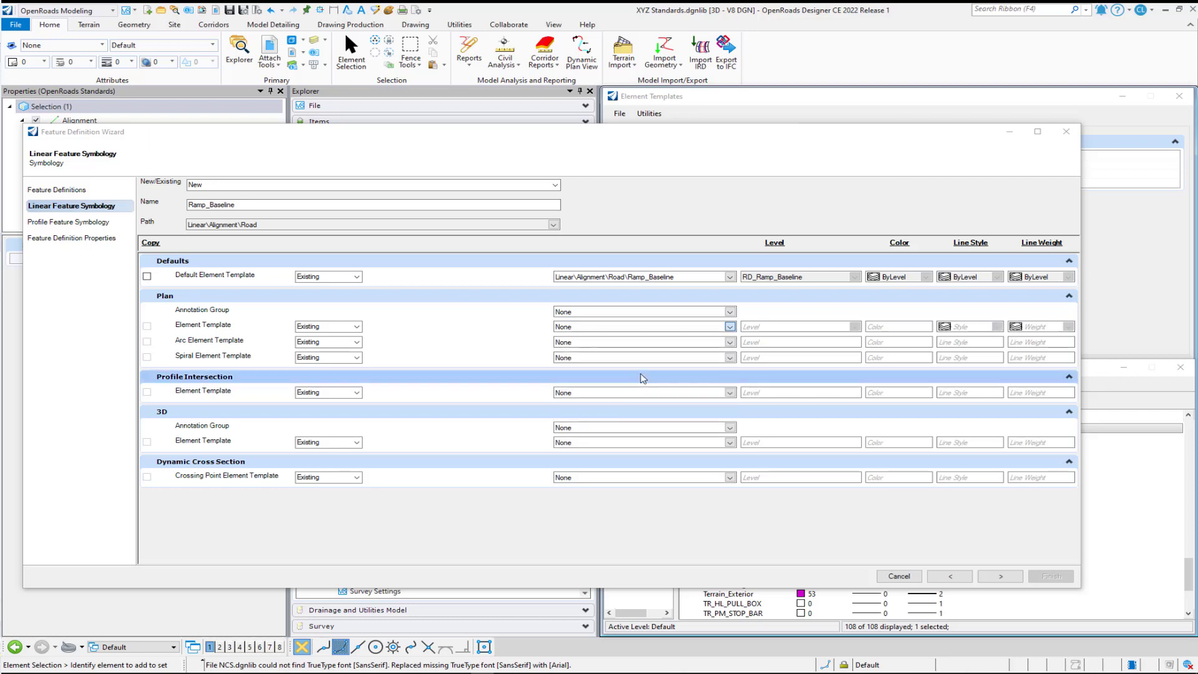
Assign Linear\Alignment\Road\Ramp_Baseline_Arc as the Plan Arc Element Template of the linear symbology
{"action": "left_click", "coordinate": [730, 343]}
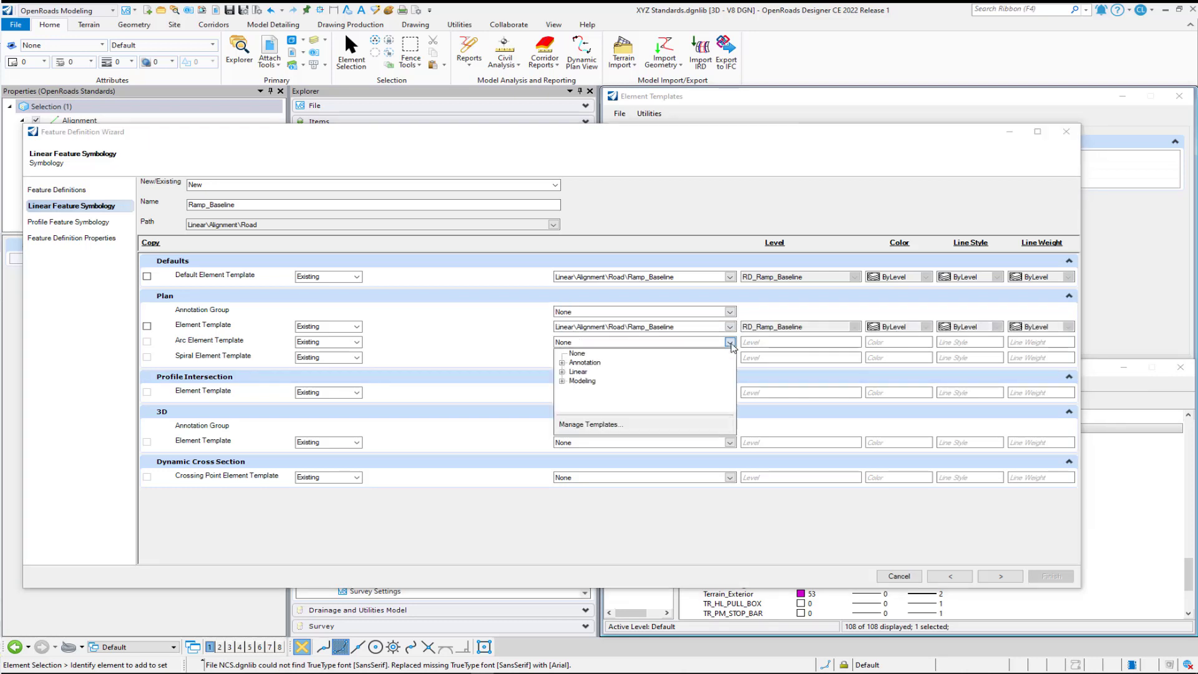
{"action": "left_click", "coordinate": [563, 372]}
{"action": "left_click", "coordinate": [574, 381]}
{"action": "left_click", "coordinate": [587, 390]}
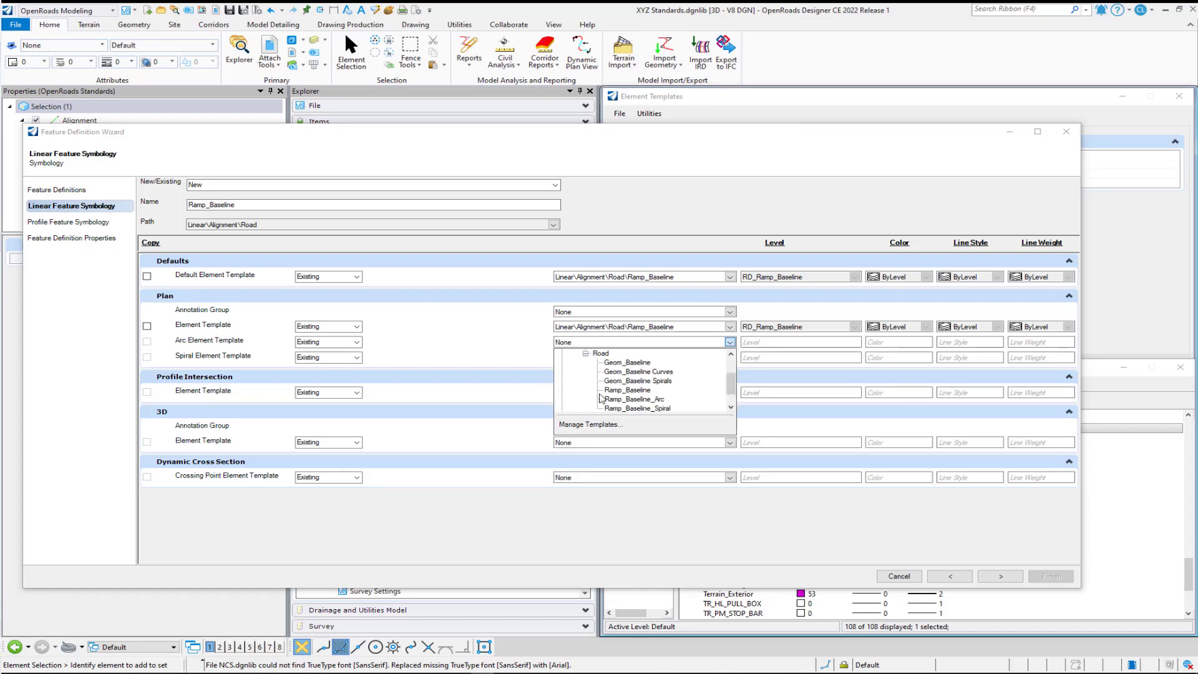
{"action": "left_click", "coordinate": [654, 402]}
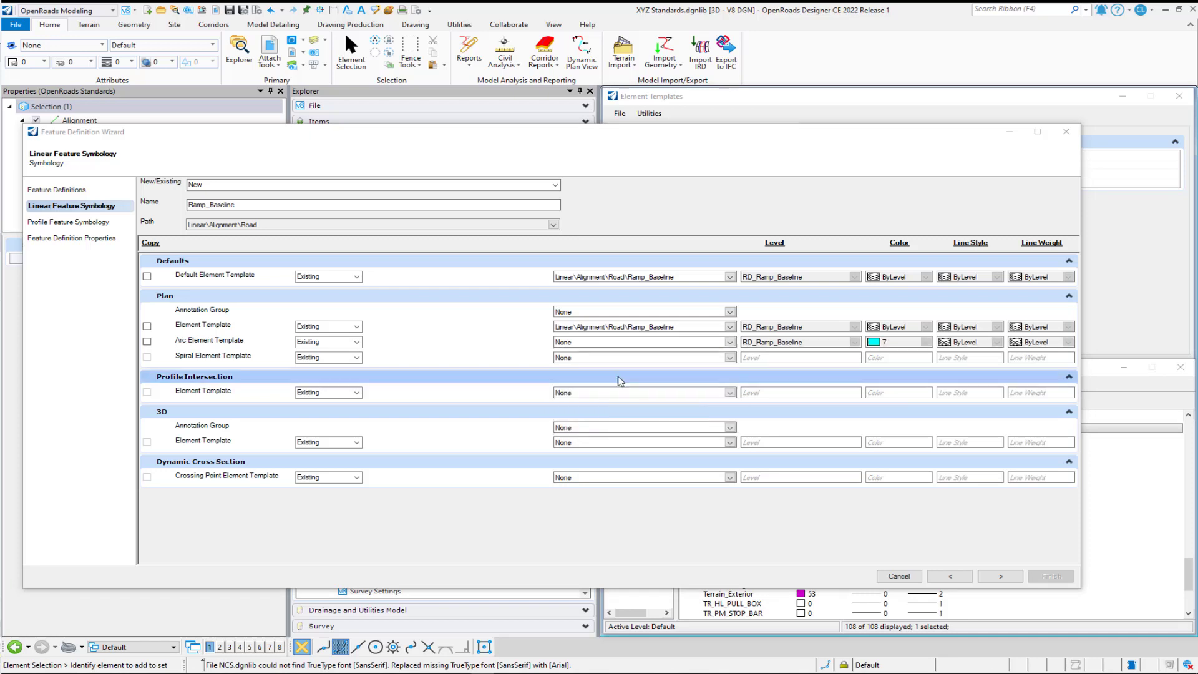
Assign Linear\Alignment\Road\Ramp_Baseline_Spiral as the Plan Spiral Element Template of the linear symbology
{"action": "left_click", "coordinate": [730, 358]}
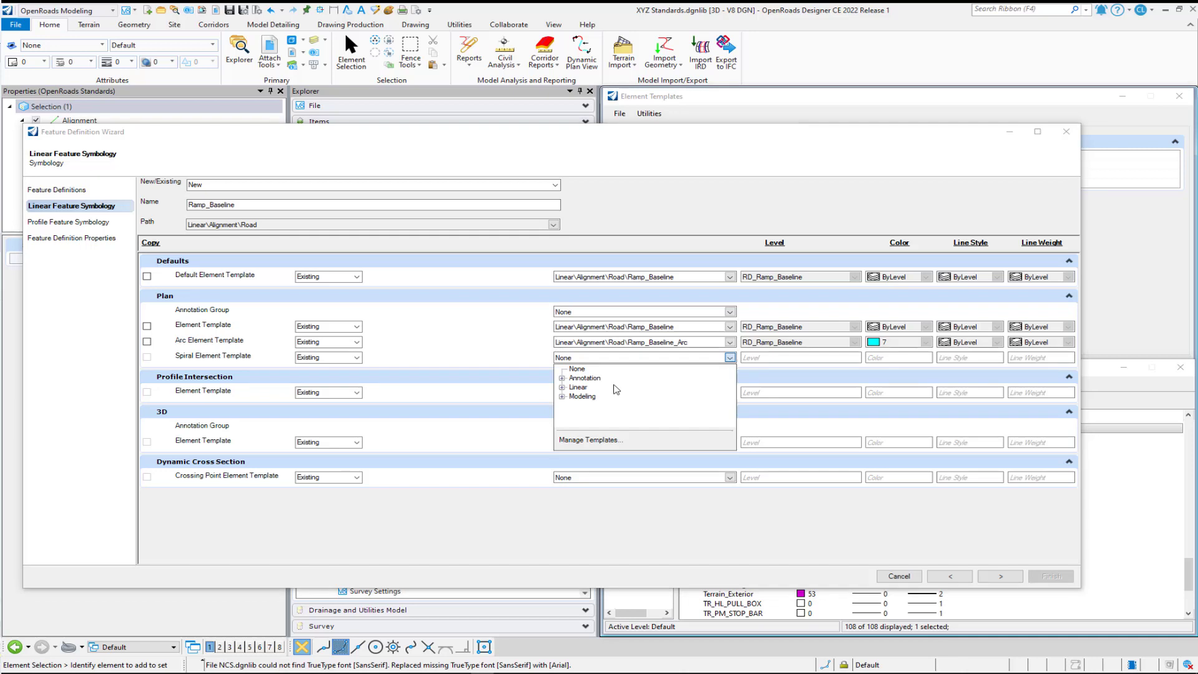
{"action": "left_click", "coordinate": [563, 387]}
{"action": "left_click", "coordinate": [573, 396]}
{"action": "left_click", "coordinate": [584, 405]}
{"action": "left_click", "coordinate": [641, 425]}
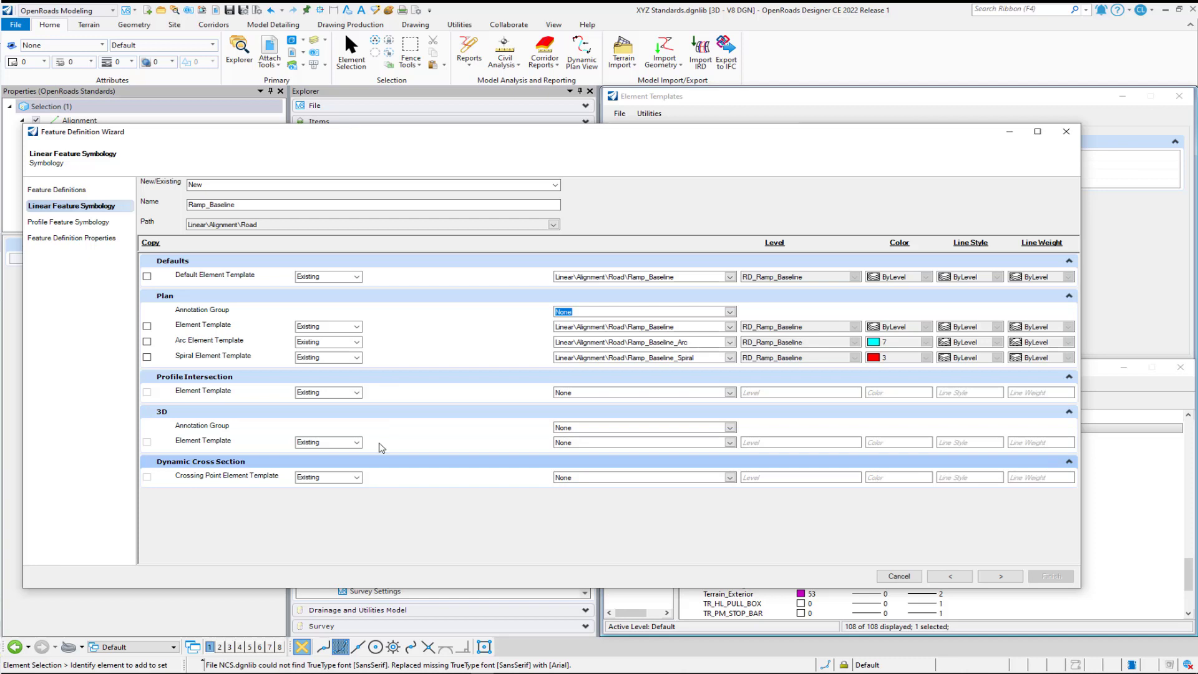
Set the linear symbology's Profile Intersection element template to Modeling\Points\Intersecting Profile
{"action": "left_click", "coordinate": [729, 392]}
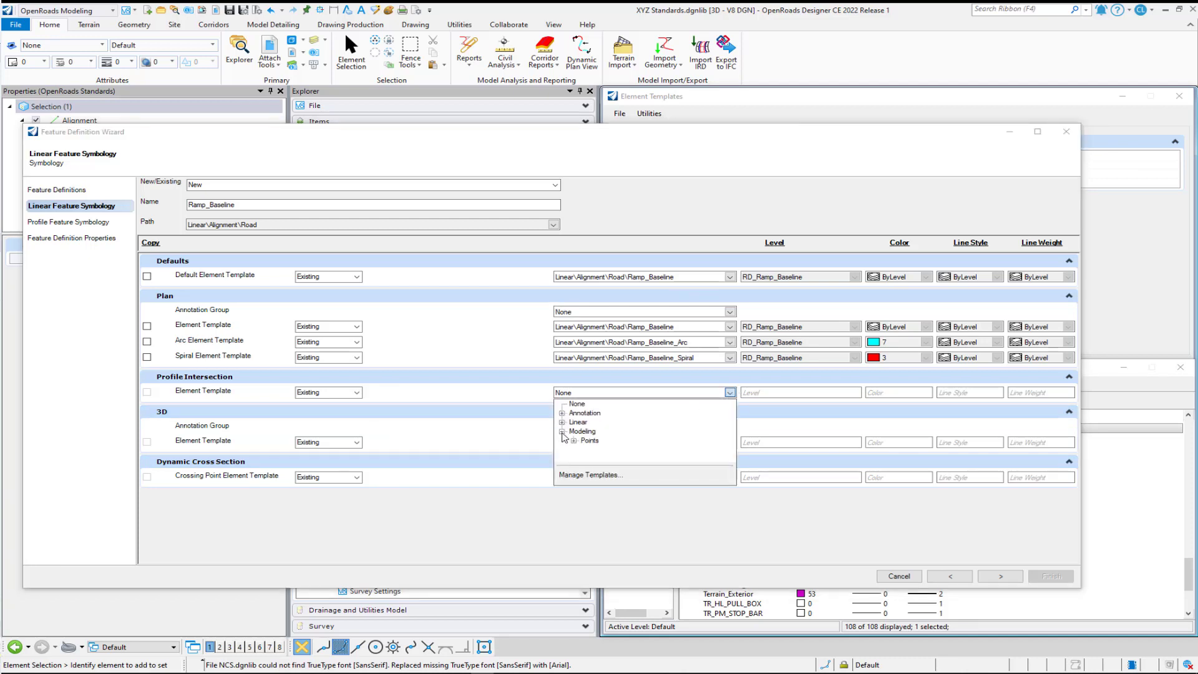
{"action": "left_click", "coordinate": [573, 441]}
{"action": "left_click", "coordinate": [626, 451]}
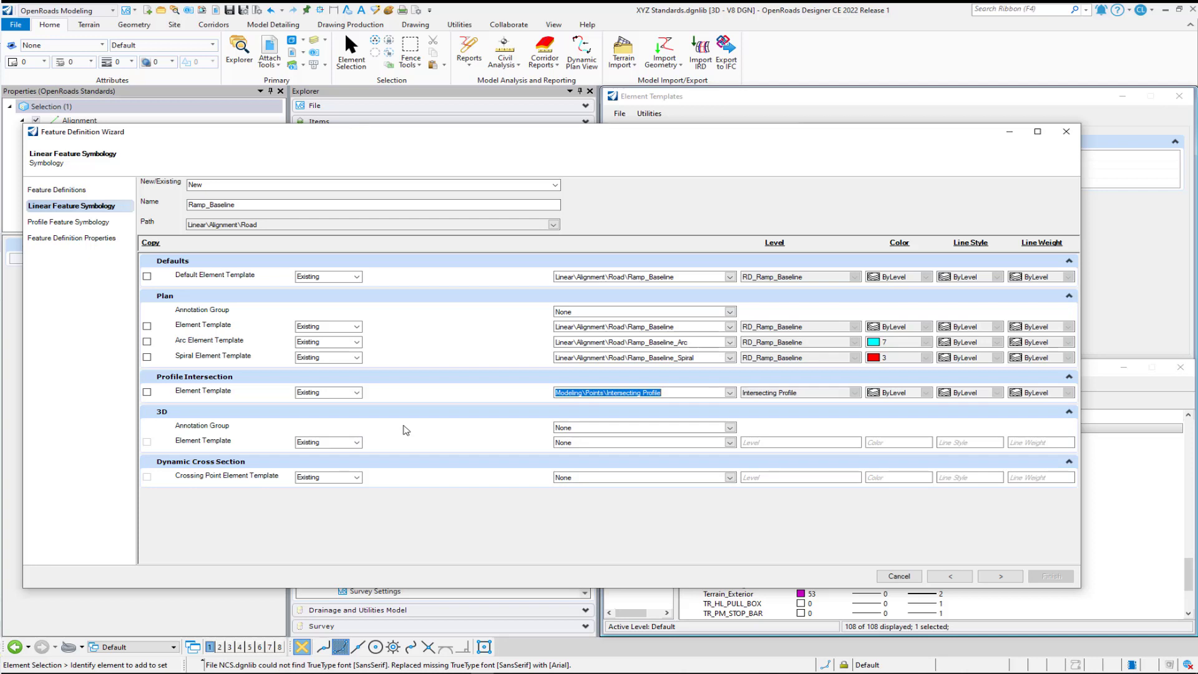
Create a new profile feature symbology named Ramp_Baseline with the path Profile\Alignment\Road
{"action": "left_click", "coordinate": [1000, 576]}
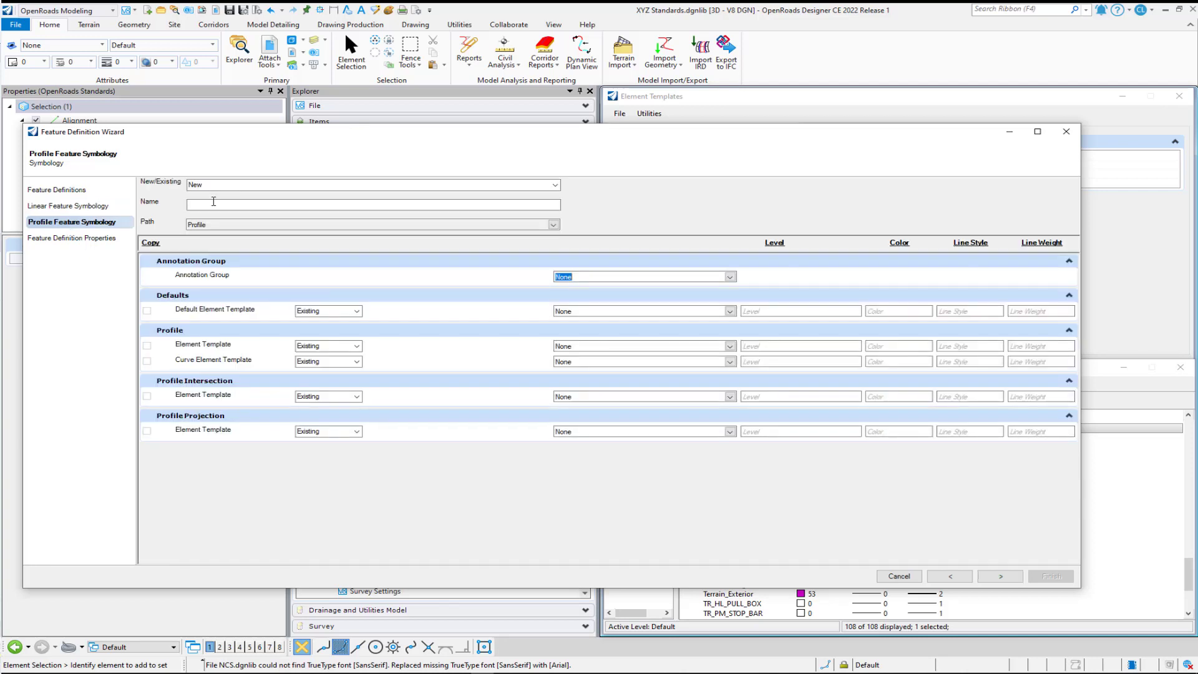
{"action": "left_click", "coordinate": [233, 203]}
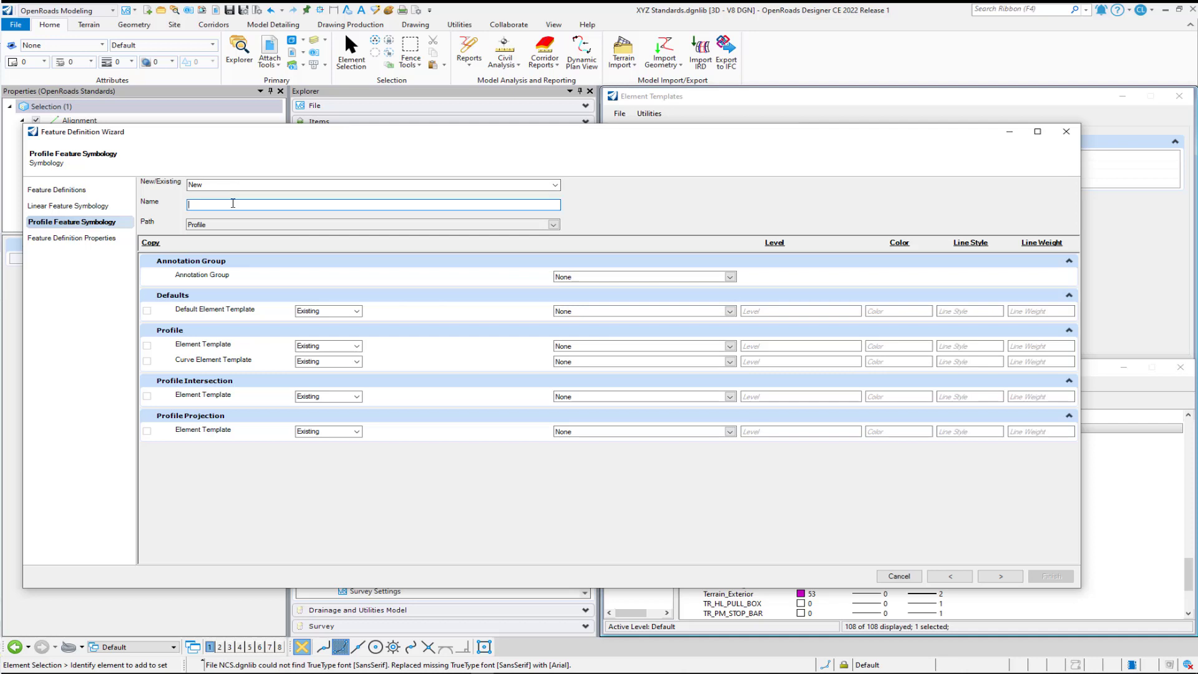
{"action": "type", "text": "Ramp_Baseline"}
{"action": "left_click", "coordinate": [553, 224]}
{"action": "left_click", "coordinate": [193, 236]}
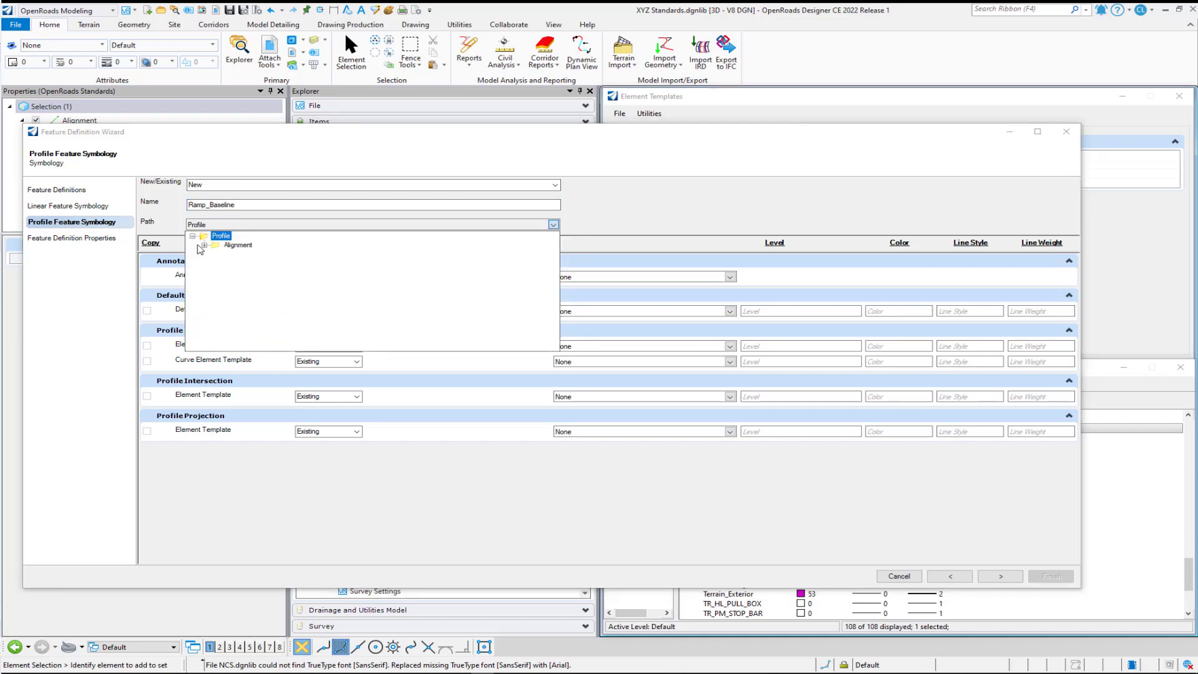
{"action": "left_click", "coordinate": [235, 257]}
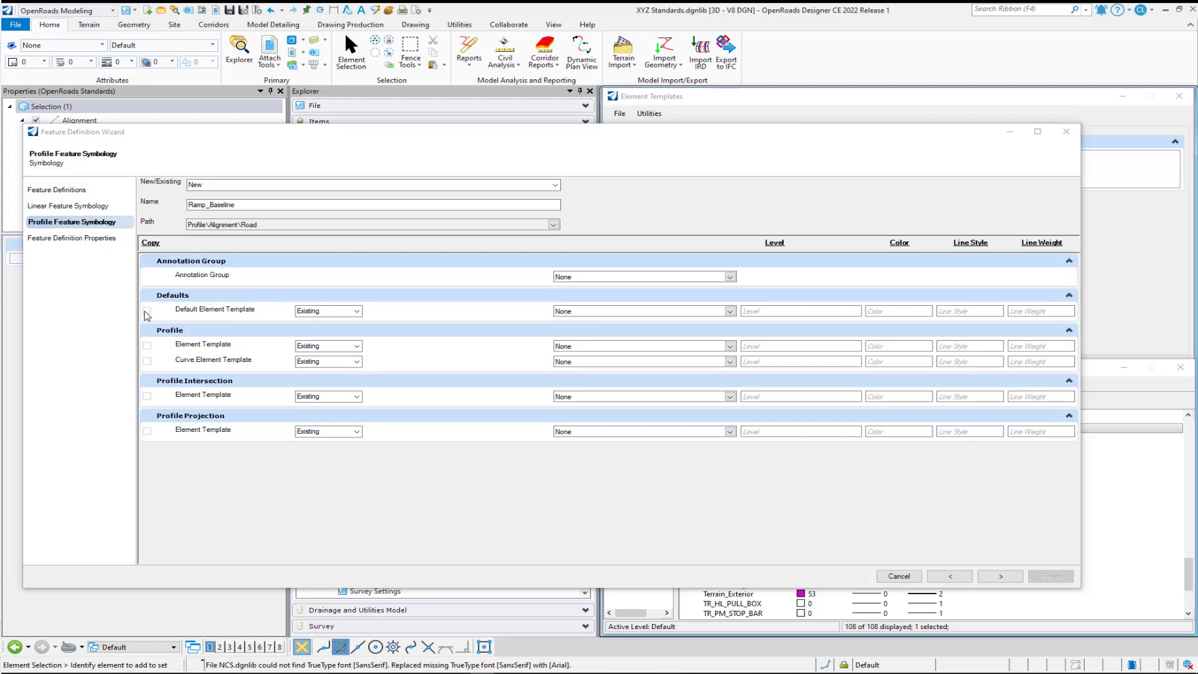
Set the profile symbology's Default Element Template to Linear\Alignment\Road\Ramp_Baseline
{"action": "left_click", "coordinate": [729, 311]}
{"action": "left_click", "coordinate": [562, 341]}
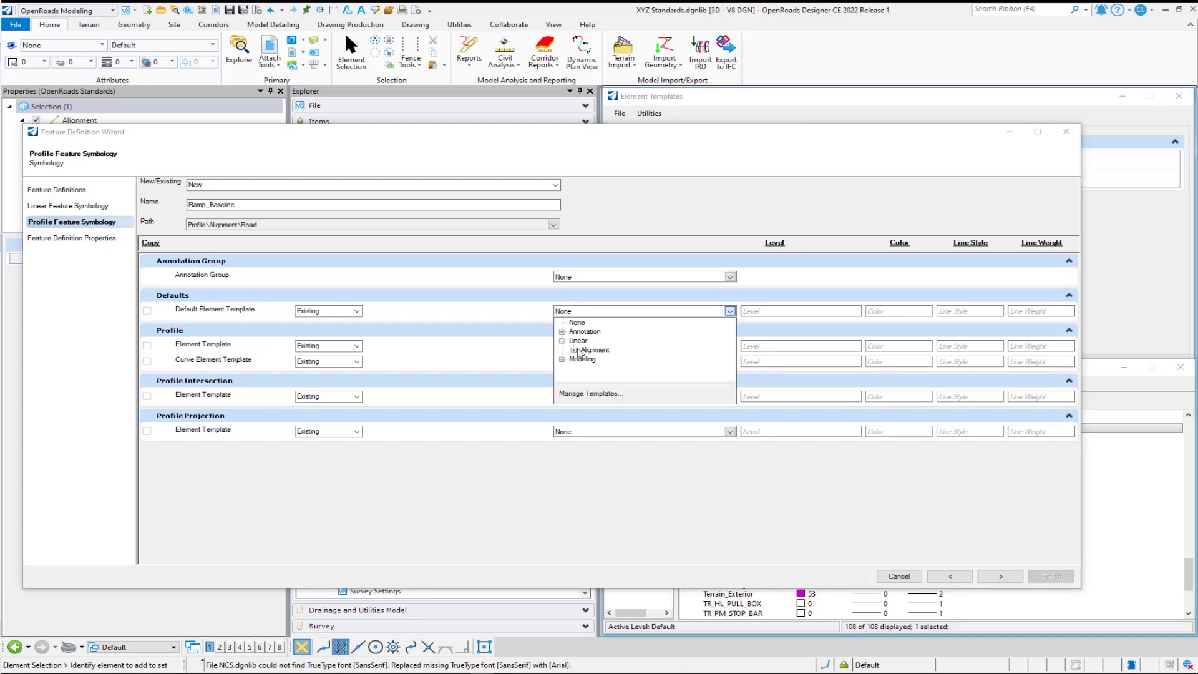
{"action": "left_click", "coordinate": [574, 351]}
{"action": "left_click", "coordinate": [586, 359]}
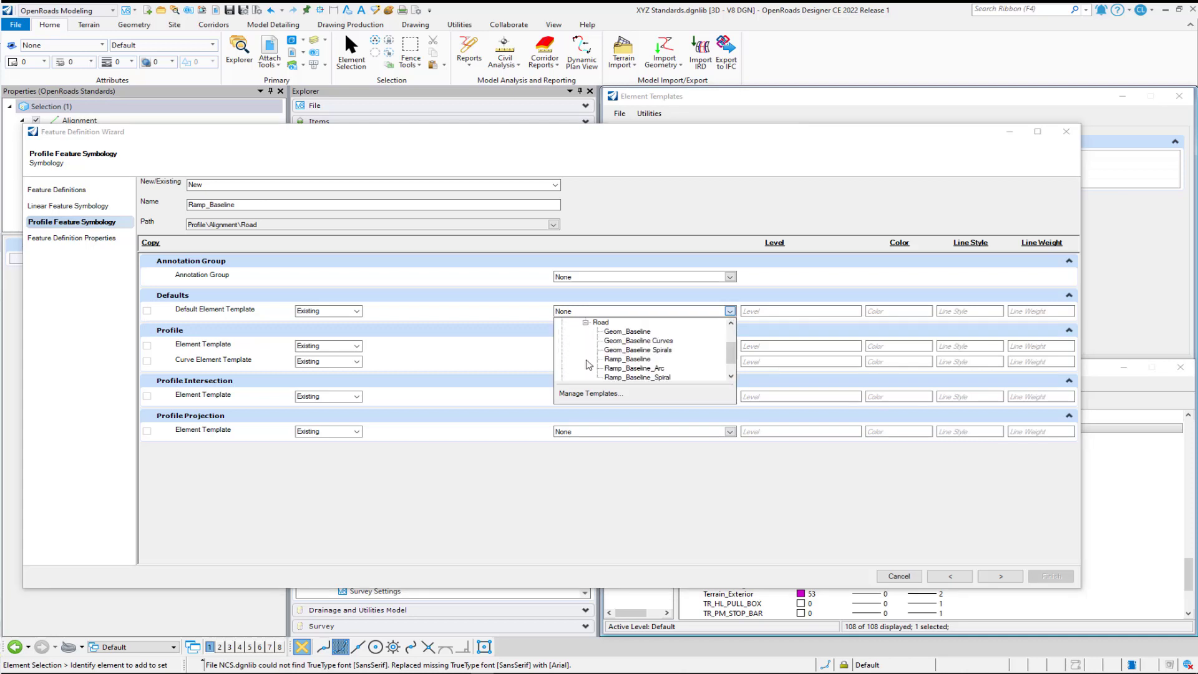
{"action": "left_click", "coordinate": [620, 360]}
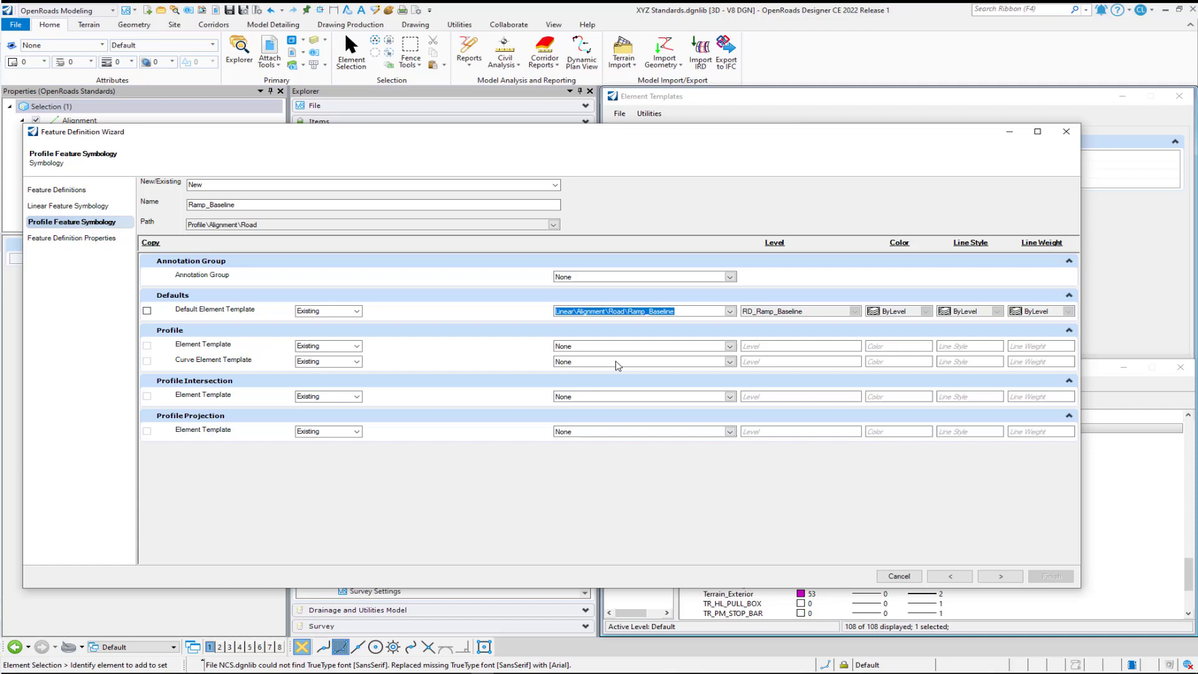
Set the profile symbology's Curve Element Template to Linear\Alignment\Road\Ramp_Baseline_Arc
{"action": "left_click", "coordinate": [730, 362]}
{"action": "left_click", "coordinate": [562, 391]}
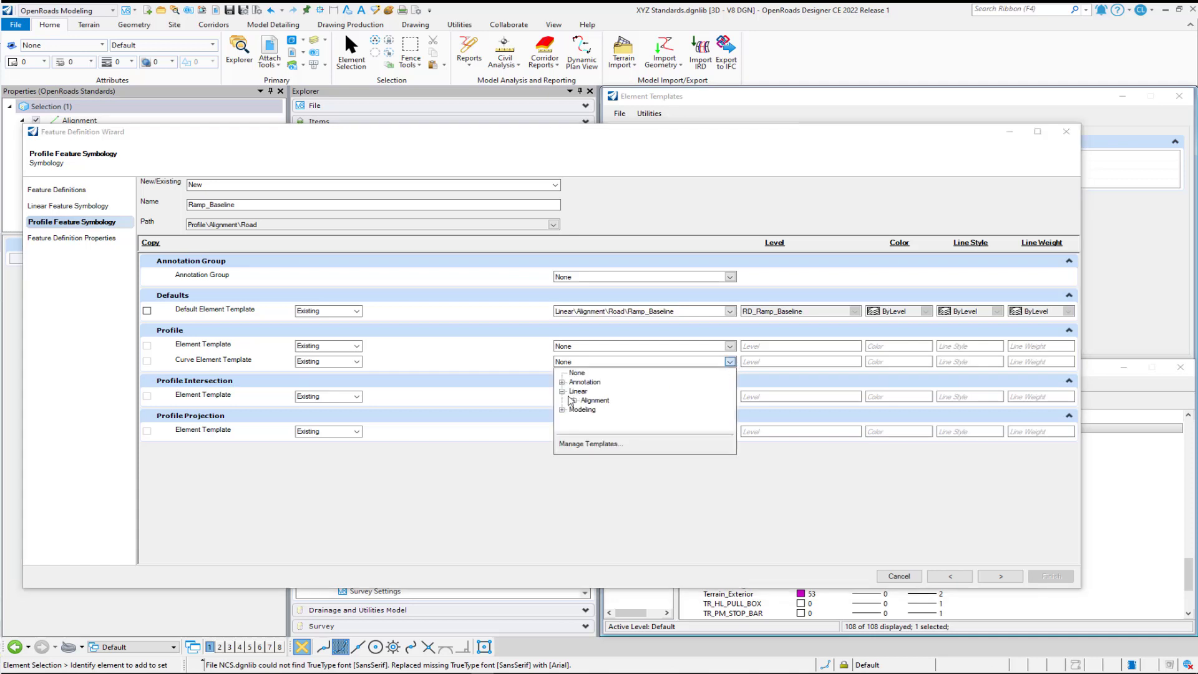
{"action": "left_click", "coordinate": [572, 400]}
{"action": "left_click", "coordinate": [586, 409]}
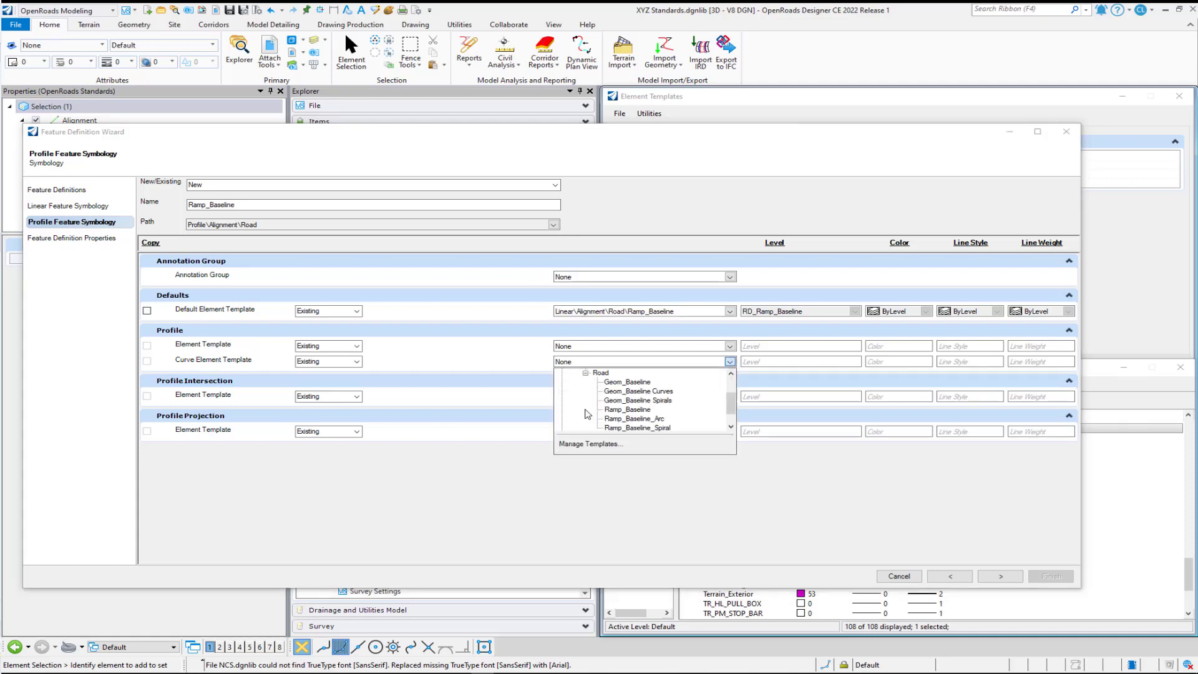
{"action": "left_click", "coordinate": [632, 420]}
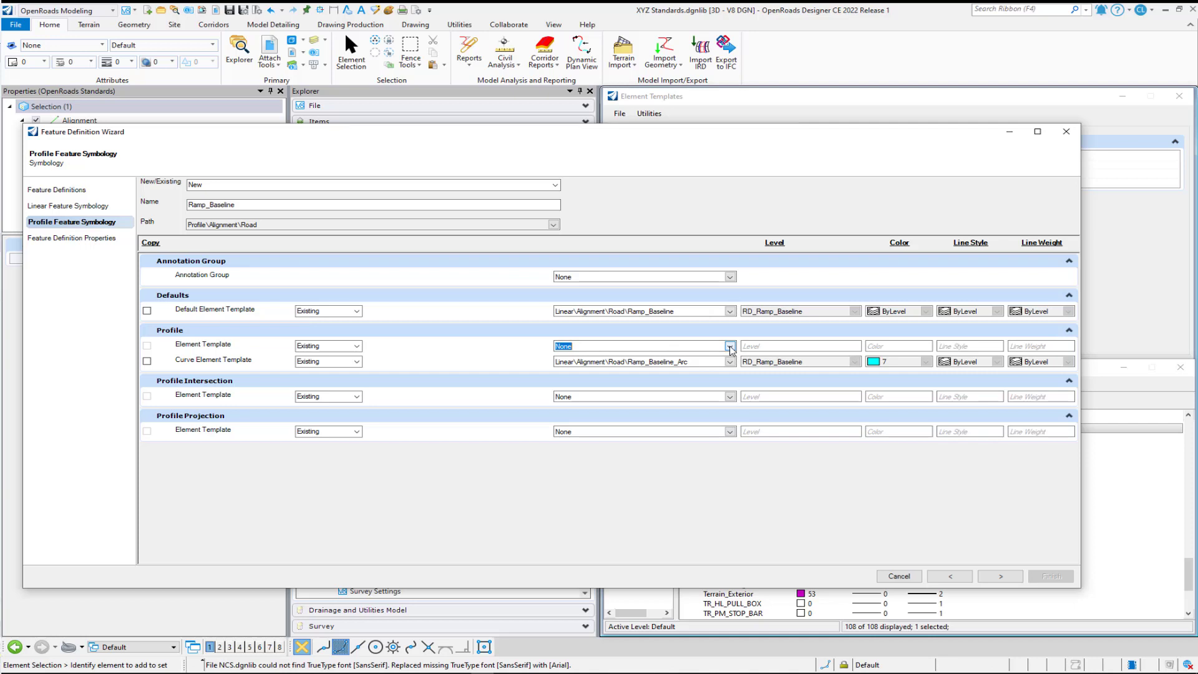
Set the profile symbology's Profile Intersection element template to Modeling\Points\Intersecting Profile
{"action": "left_click", "coordinate": [729, 397]}
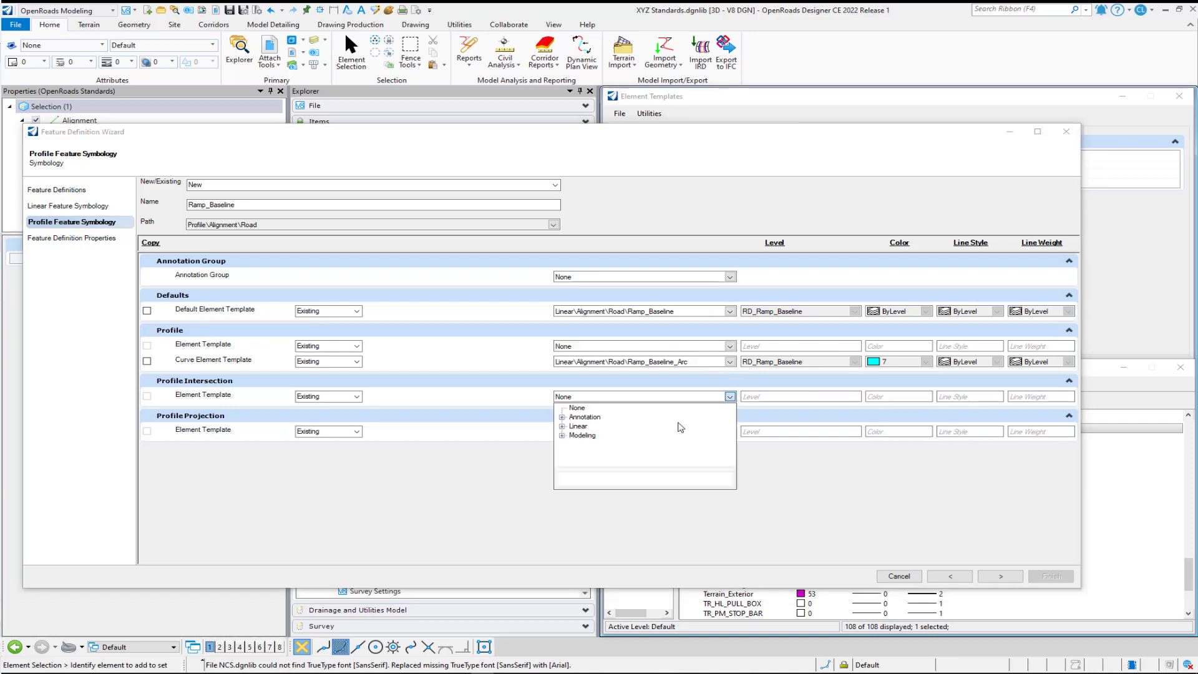
{"action": "left_click", "coordinate": [562, 436]}
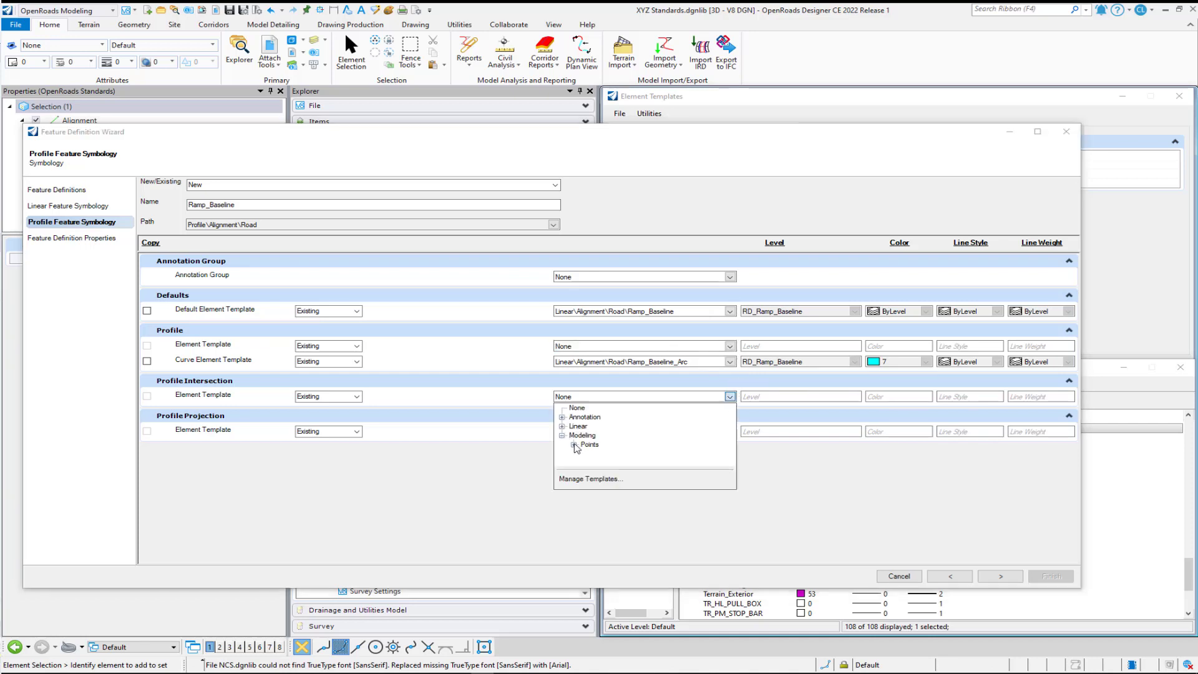
{"action": "left_click", "coordinate": [571, 445]}
{"action": "left_click", "coordinate": [602, 455]}
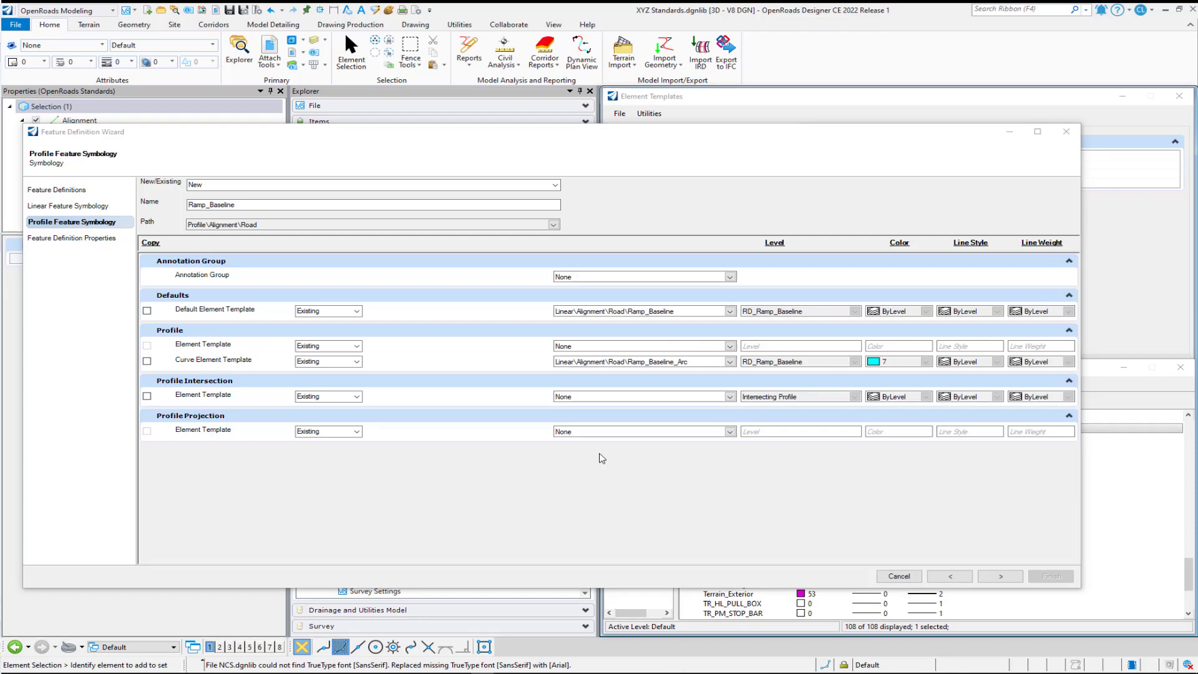
Give the feature definition the description Ramp_Baseline and the name seed RBL, and finish the wizard
{"action": "left_click", "coordinate": [1001, 576]}
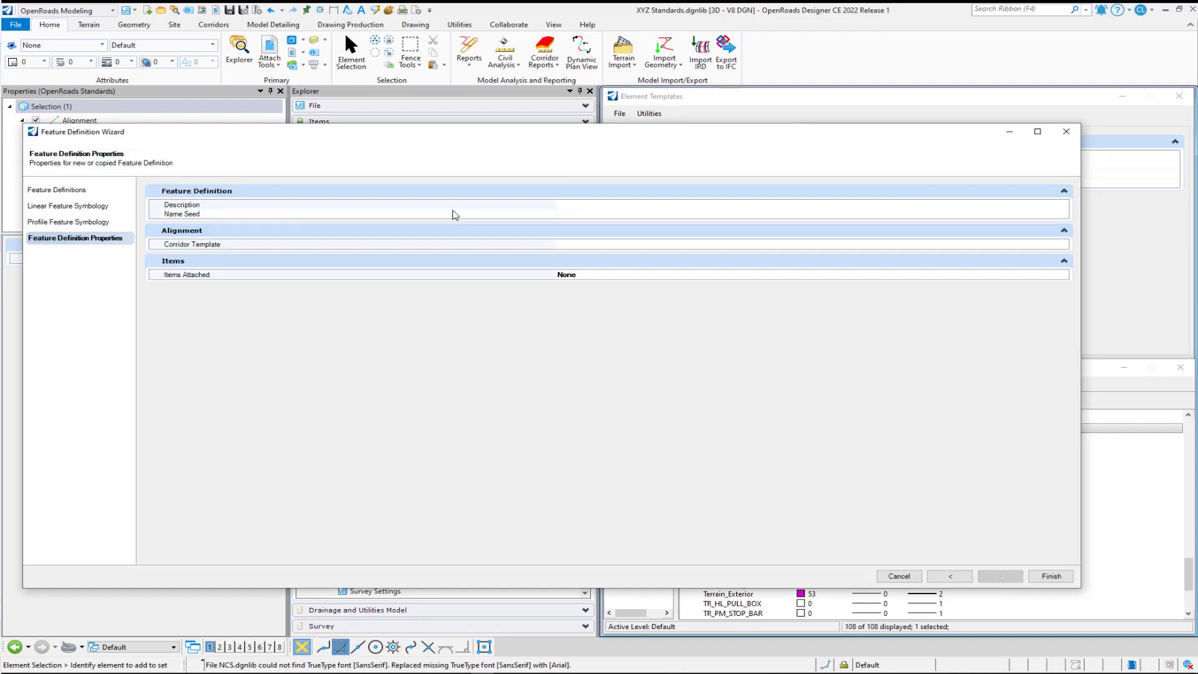
{"action": "left_click", "coordinate": [616, 204]}
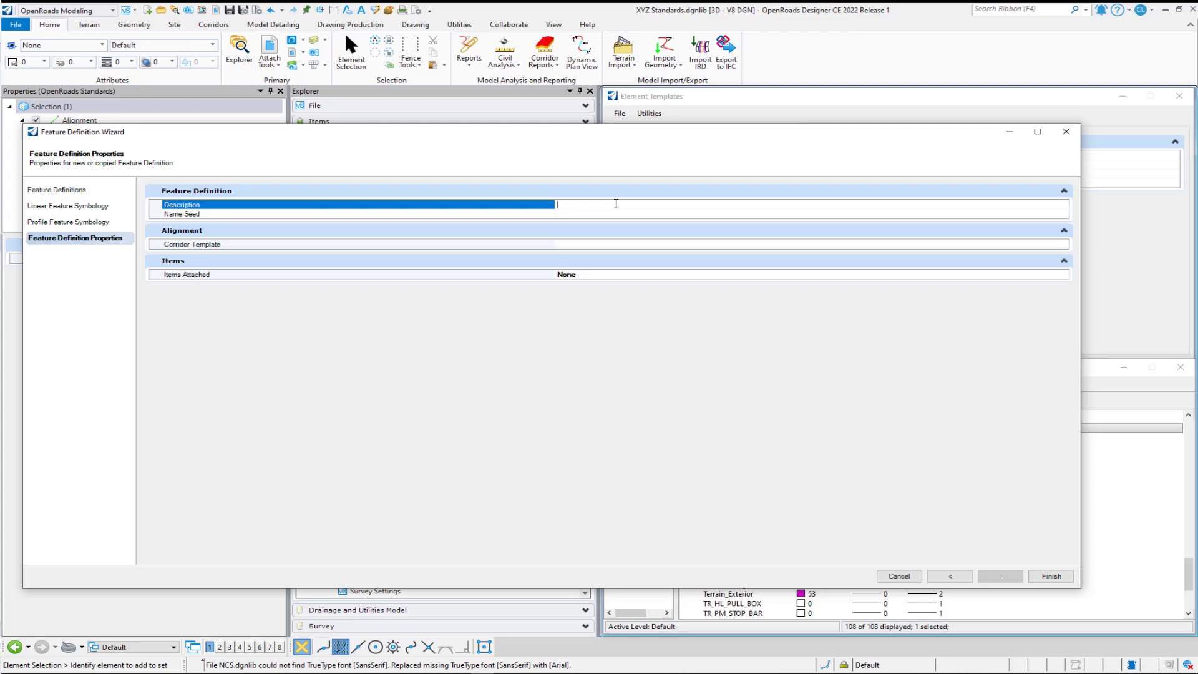
{"action": "type", "text": "Ramp_Baseline"}
{"action": "left_click", "coordinate": [608, 214]}
{"action": "type", "text": "RBL"}
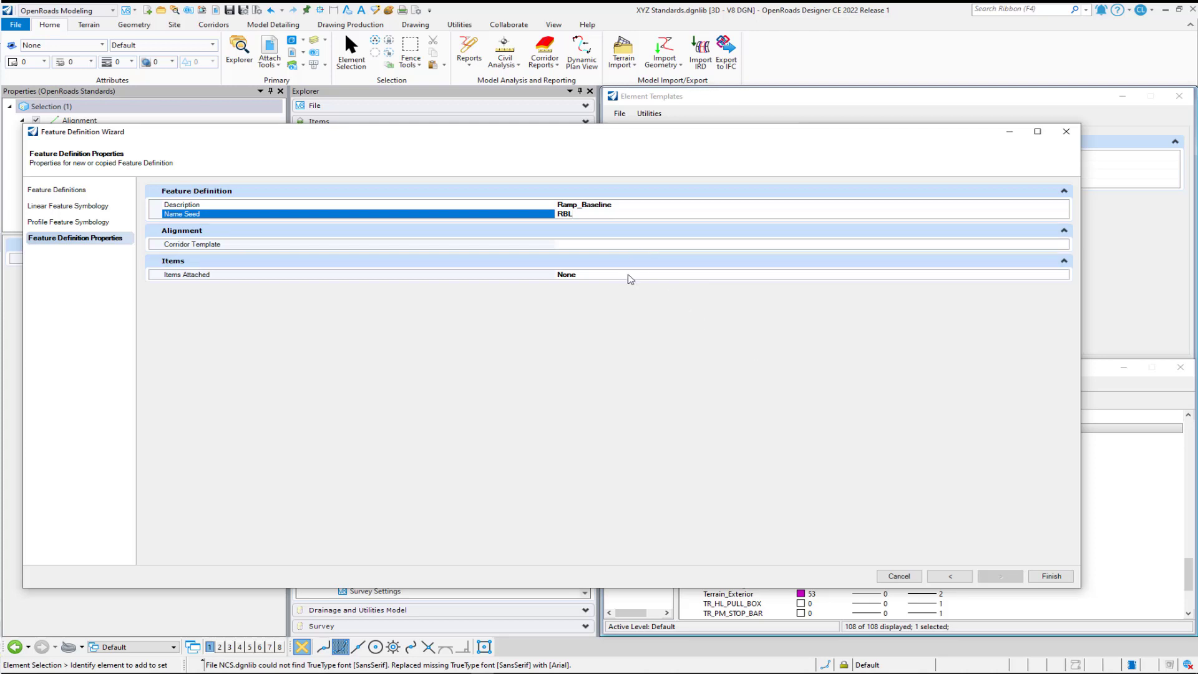
{"action": "left_click", "coordinate": [1065, 578]}
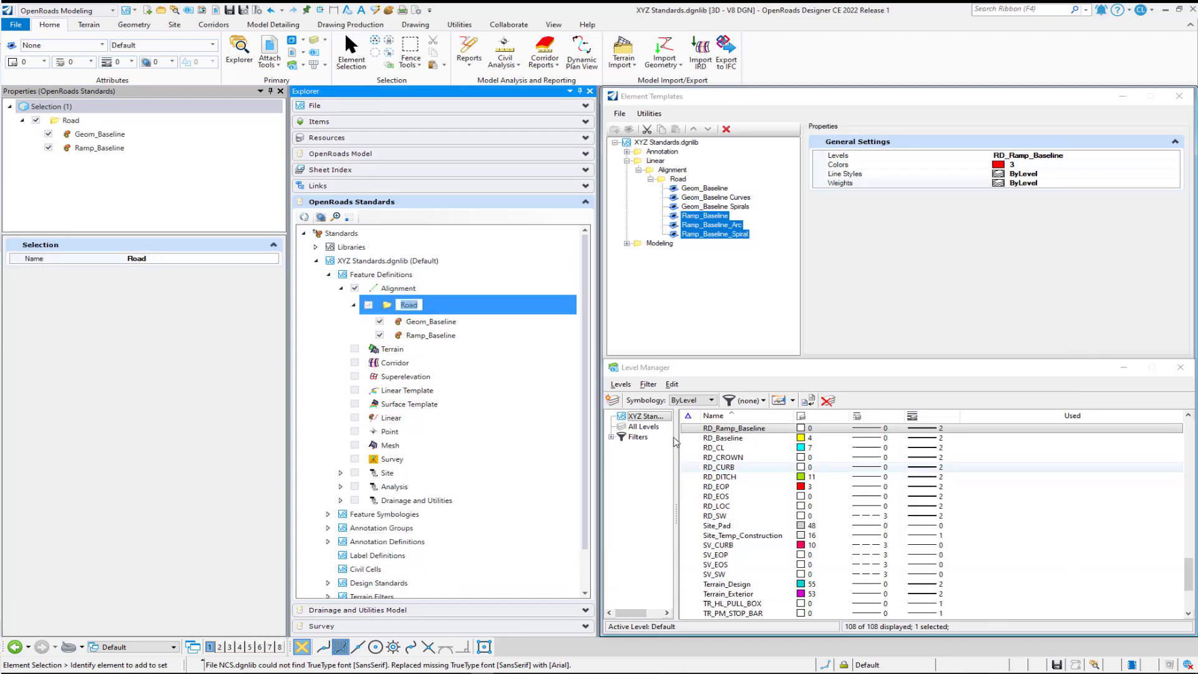
Review the properties of the new Ramp_Baseline feature definition and of its linear and profile feature symbologies
{"action": "left_click", "coordinate": [406, 376]}
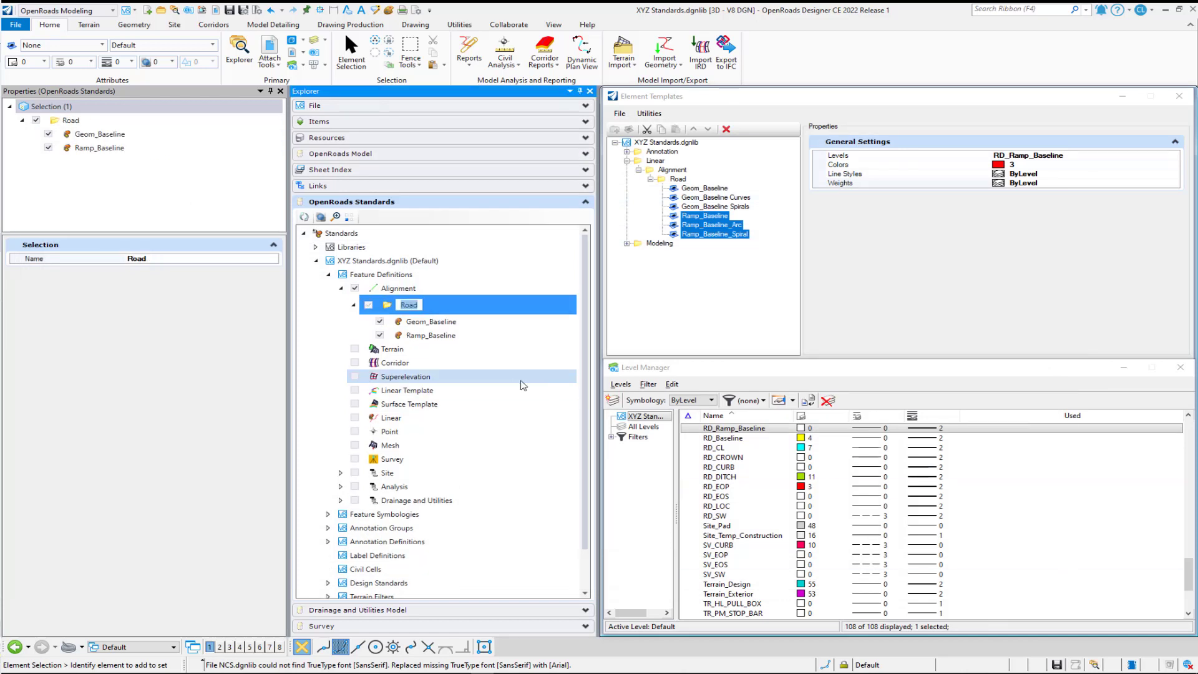
{"action": "left_click", "coordinate": [447, 331]}
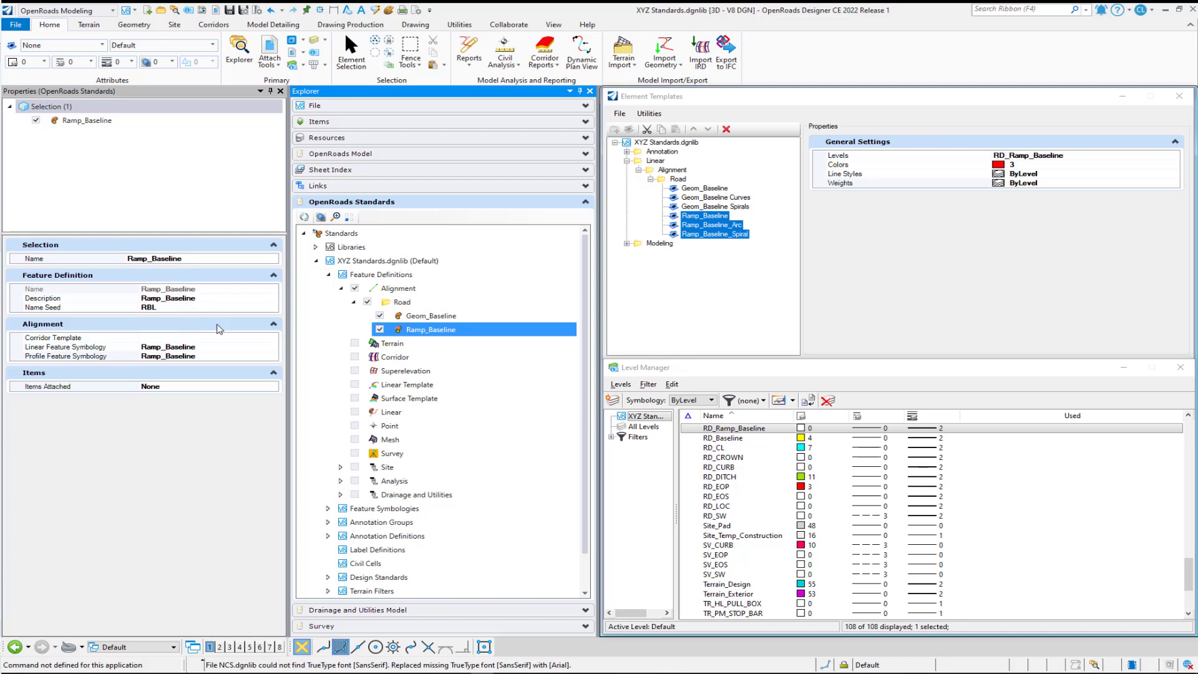
{"action": "left_click", "coordinate": [327, 509]}
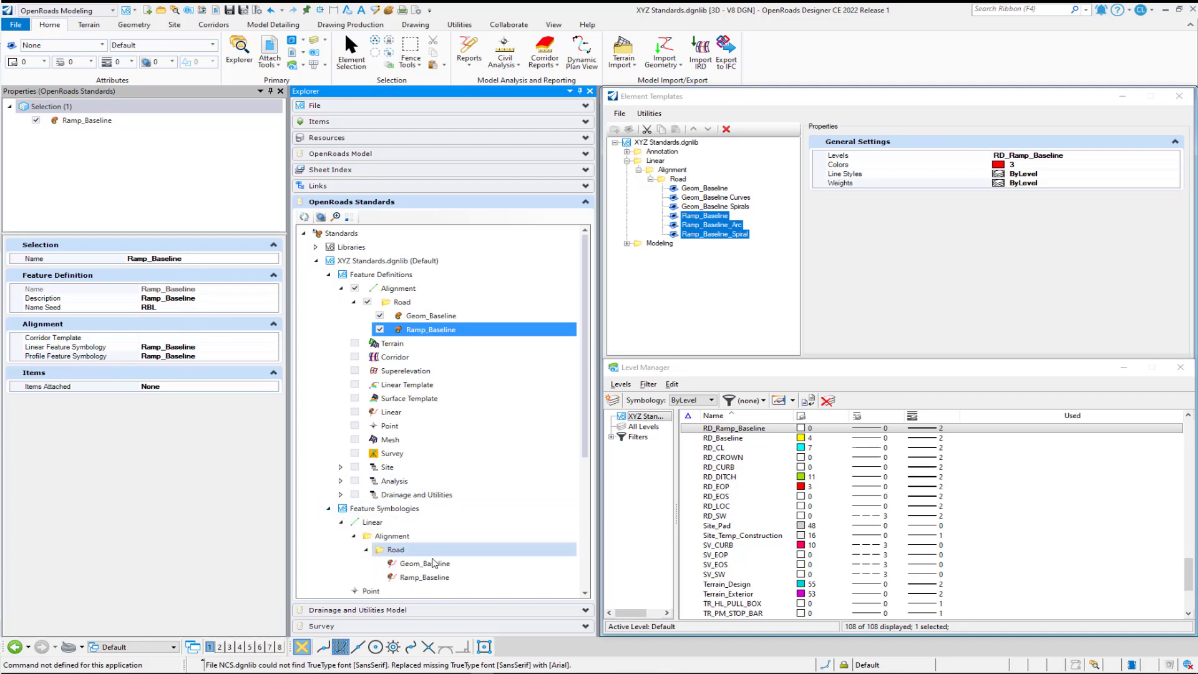
{"action": "left_click", "coordinate": [448, 579]}
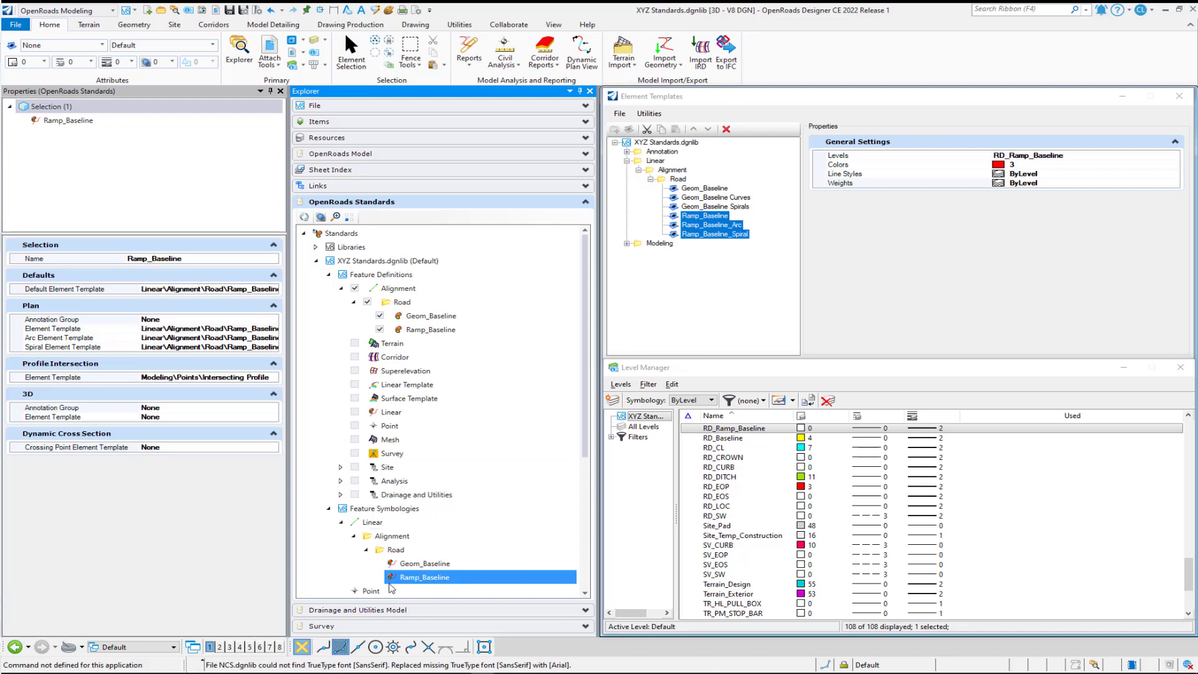
{"action": "scroll", "coordinate": [413, 561], "scroll_direction": "down", "scroll_amount": 3}
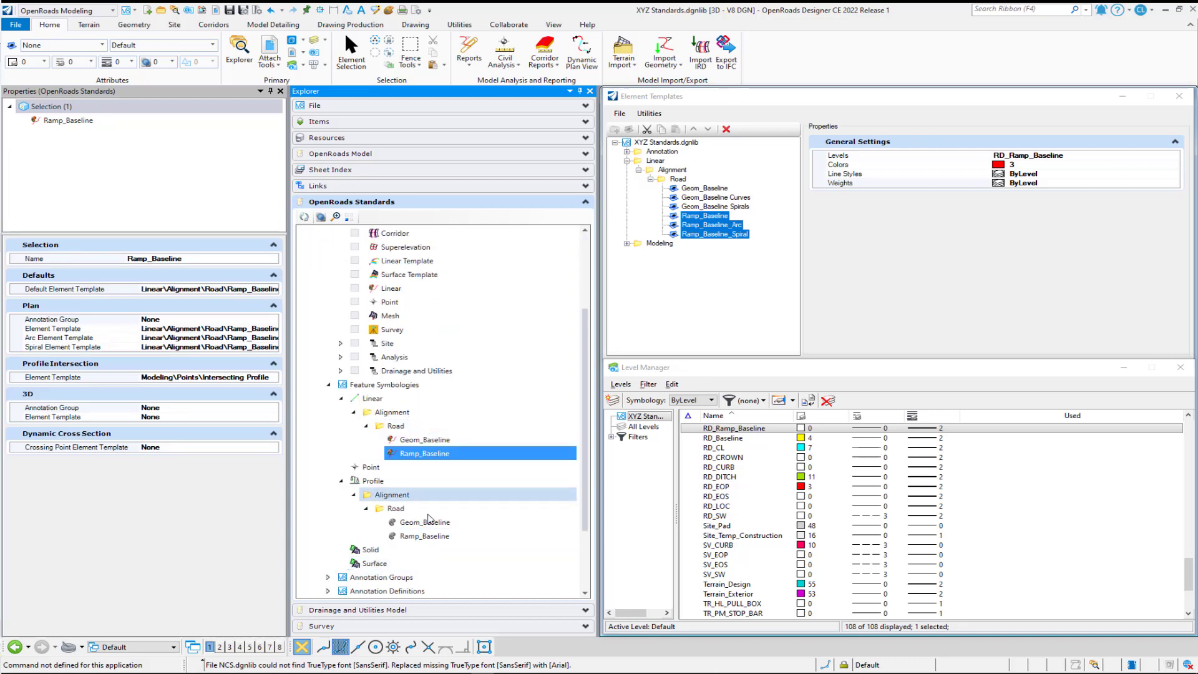
{"action": "left_click", "coordinate": [428, 537]}
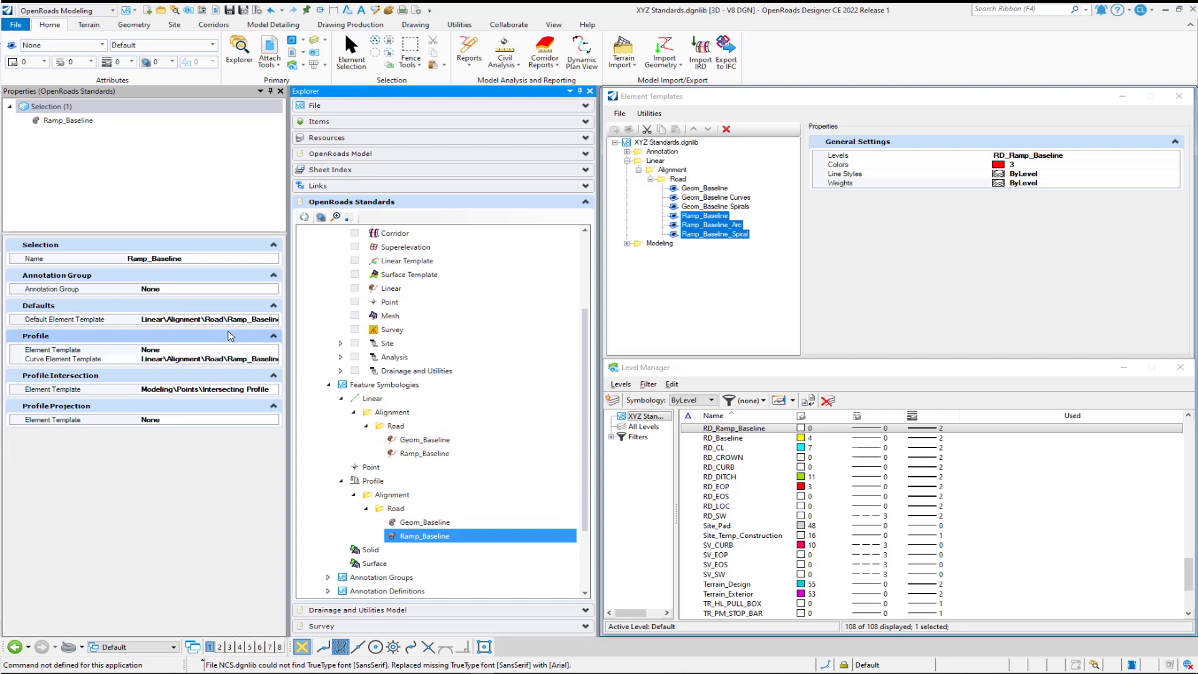
Set the Plan annotation group of the linear Ramp_Baseline feature symbology to Alignment Stationing from the Plan\Linear\Road category
{"action": "left_click", "coordinate": [422, 452]}
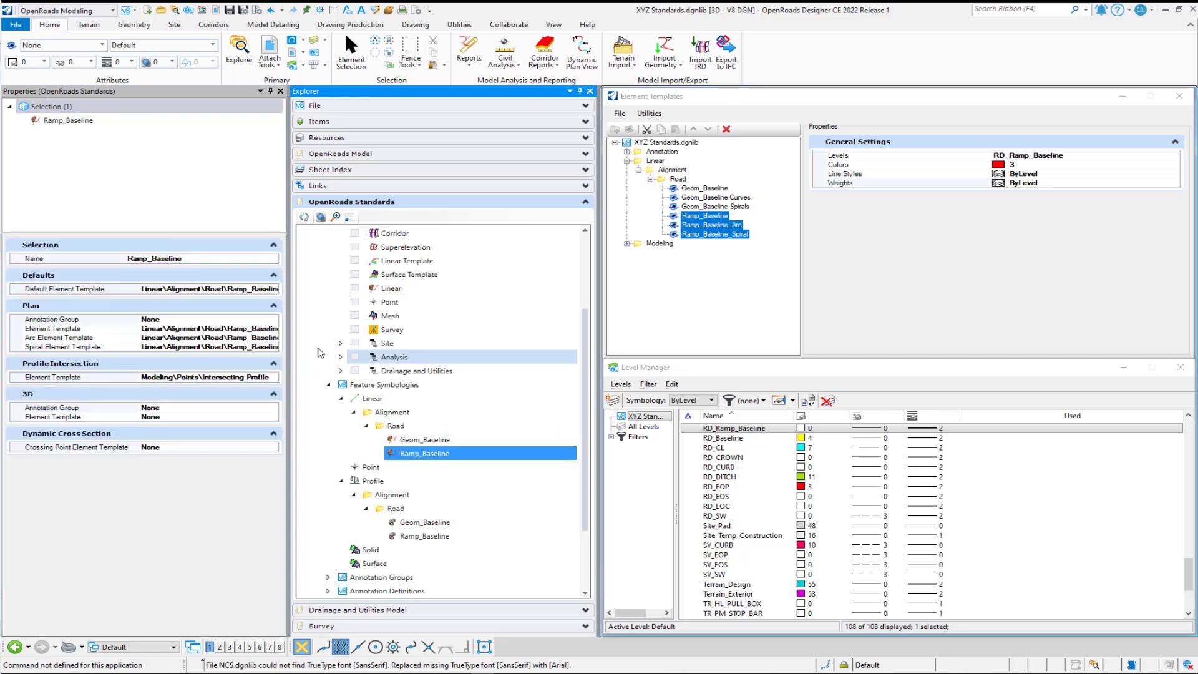
{"action": "left_click", "coordinate": [272, 320]}
{"action": "left_click", "coordinate": [273, 319]}
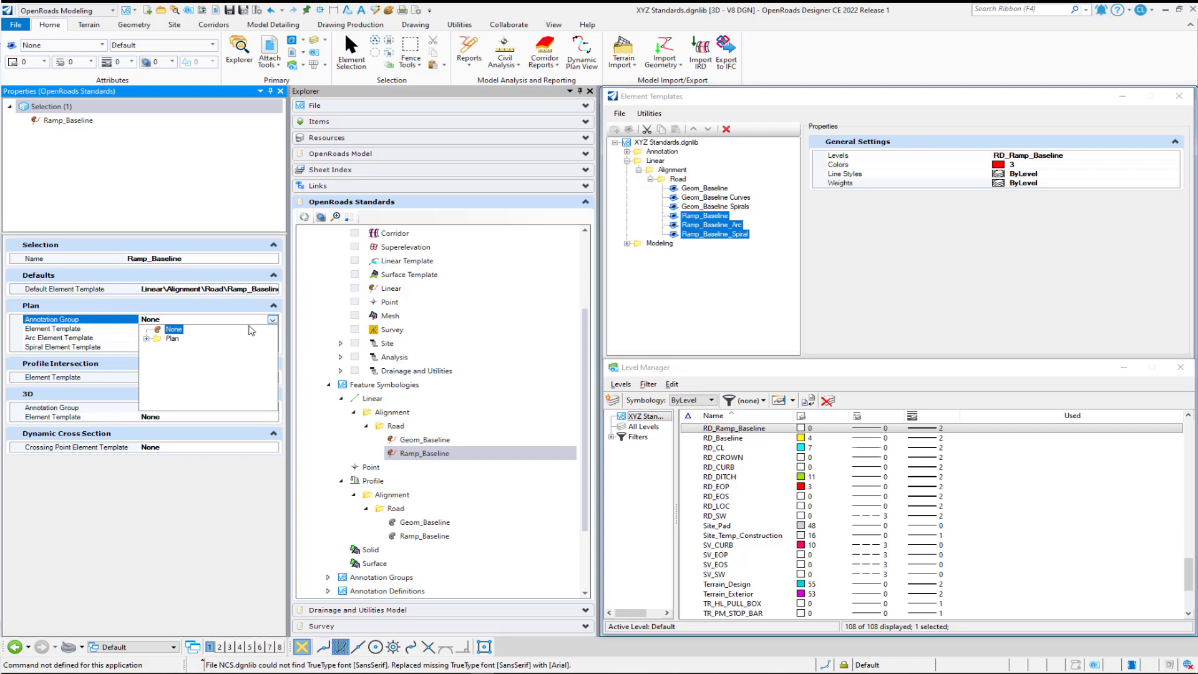
{"action": "left_click", "coordinate": [147, 338]}
{"action": "left_click", "coordinate": [159, 348]}
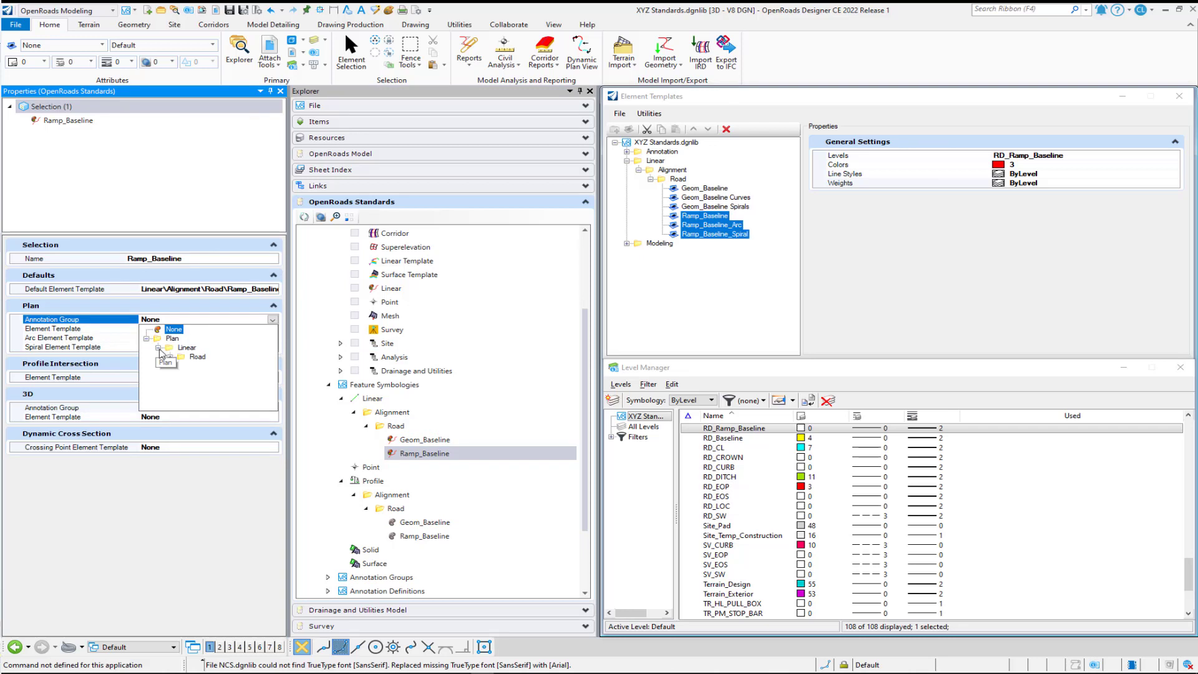
{"action": "left_click", "coordinate": [169, 357]}
{"action": "left_click", "coordinate": [243, 367]}
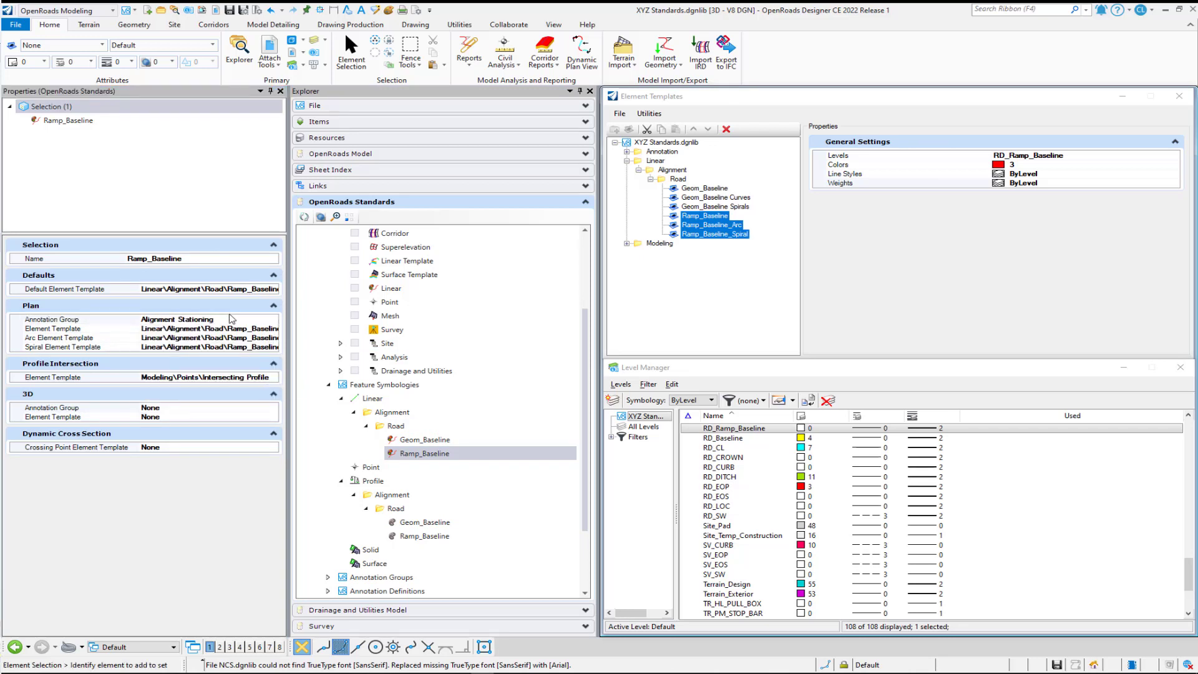
Set the annotation group of the profile Ramp_Baseline feature symbology to Profile Annotation
{"action": "left_click", "coordinate": [441, 536]}
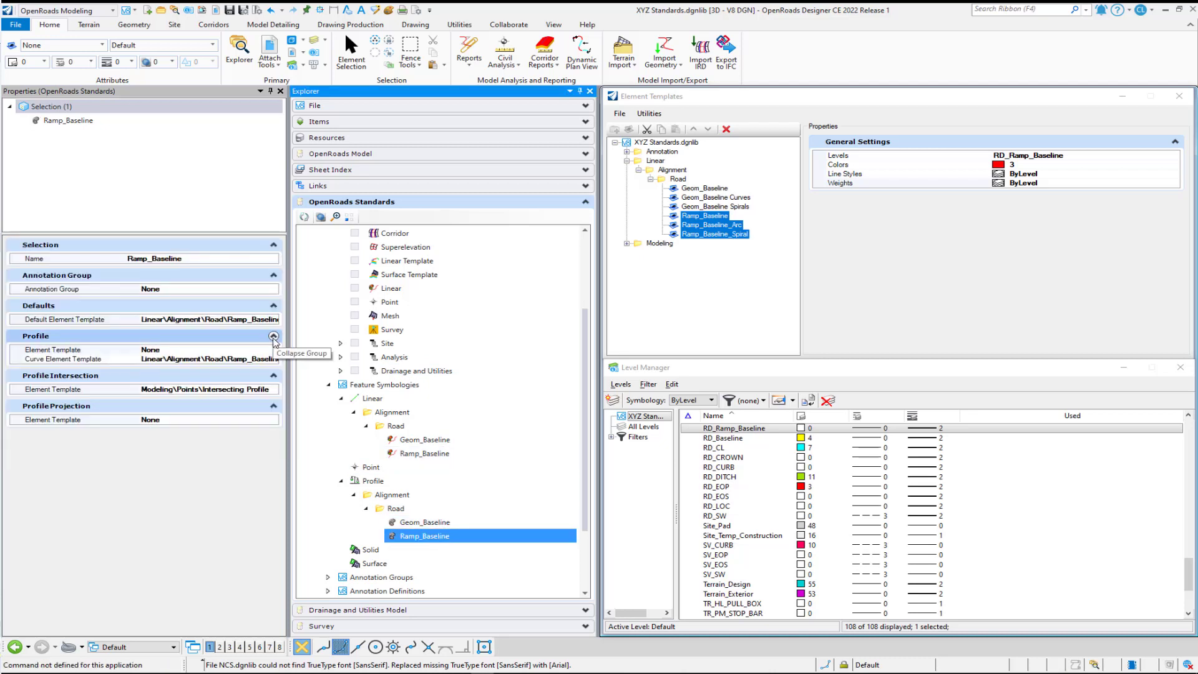
{"action": "left_click", "coordinate": [270, 289]}
{"action": "left_click", "coordinate": [272, 289]}
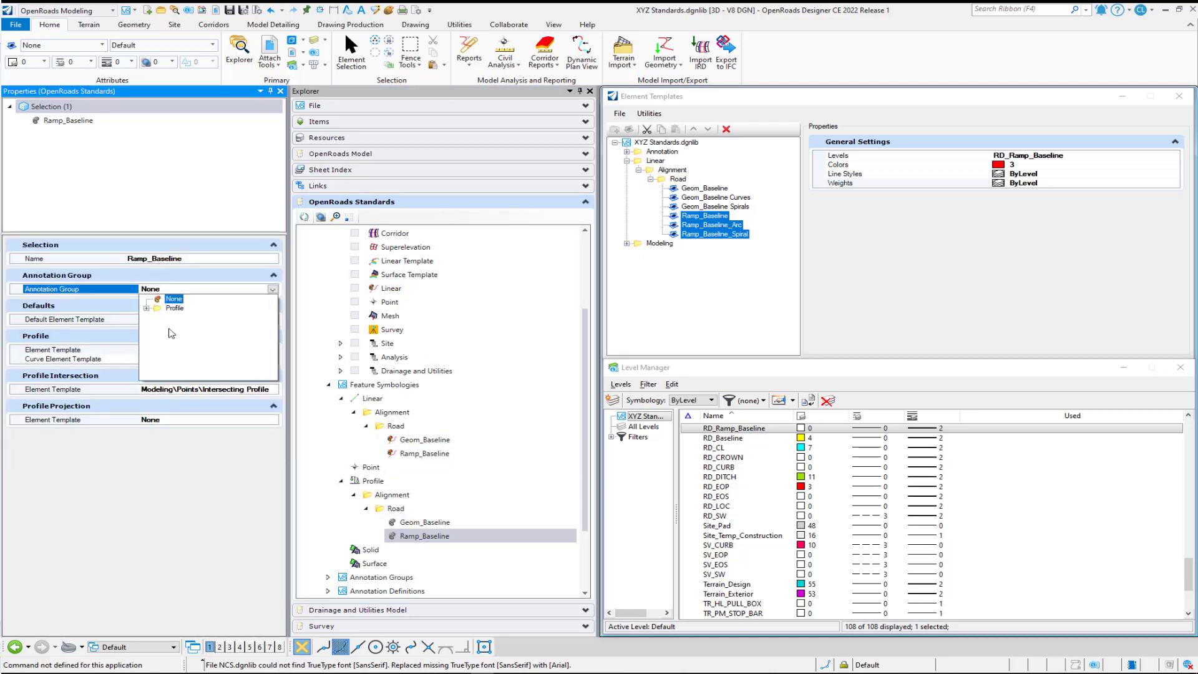
{"action": "left_click", "coordinate": [146, 308]}
{"action": "left_click", "coordinate": [158, 317]}
{"action": "left_click", "coordinate": [170, 326]}
{"action": "left_click", "coordinate": [227, 335]}
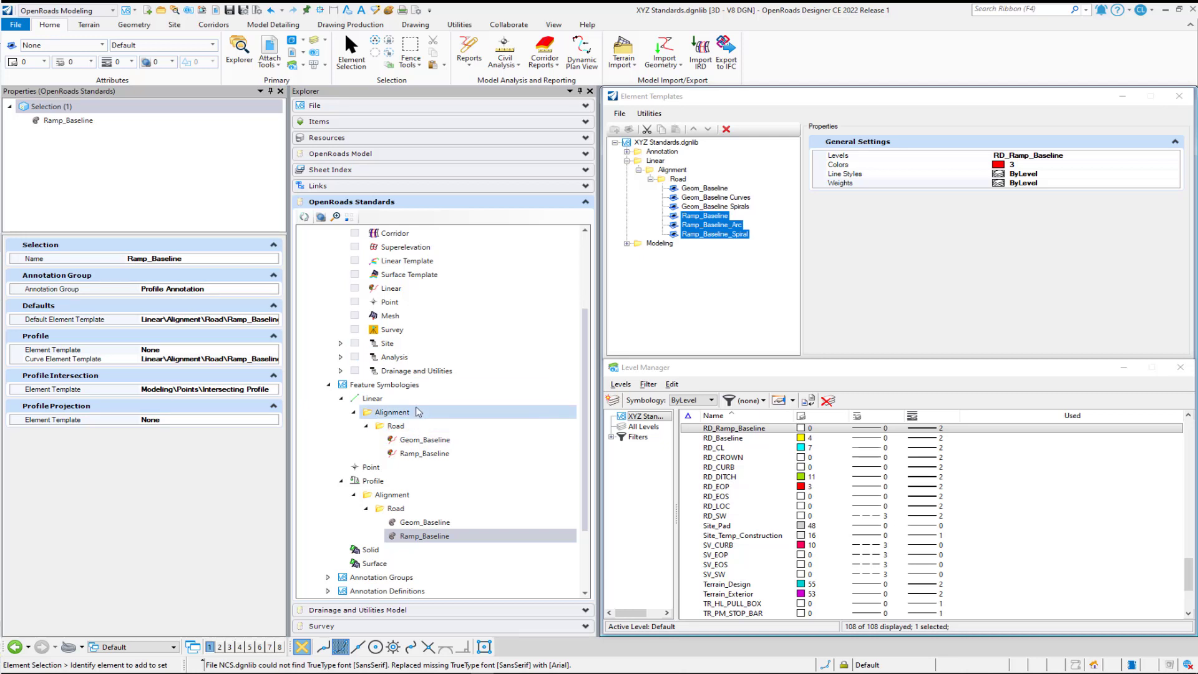
{"action": "scroll", "coordinate": [455, 441], "scroll_direction": "up", "scroll_amount": 3}
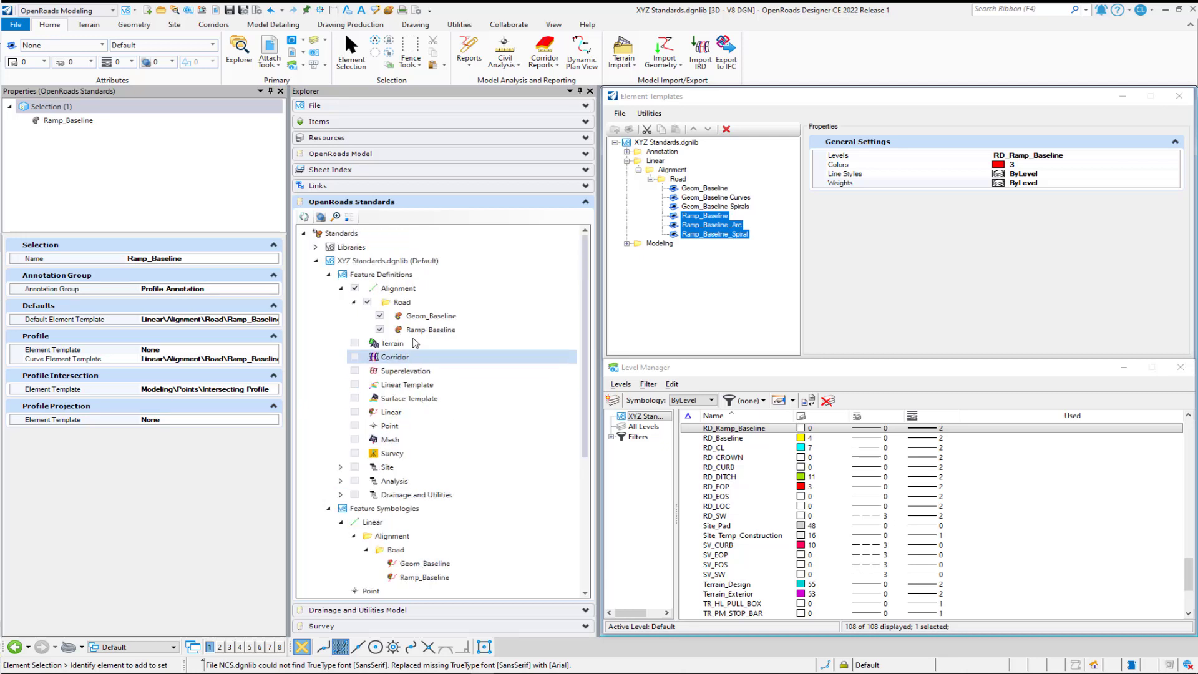
{"action": "left_click", "coordinate": [403, 302]}
{"action": "right_click", "coordinate": [414, 303]}
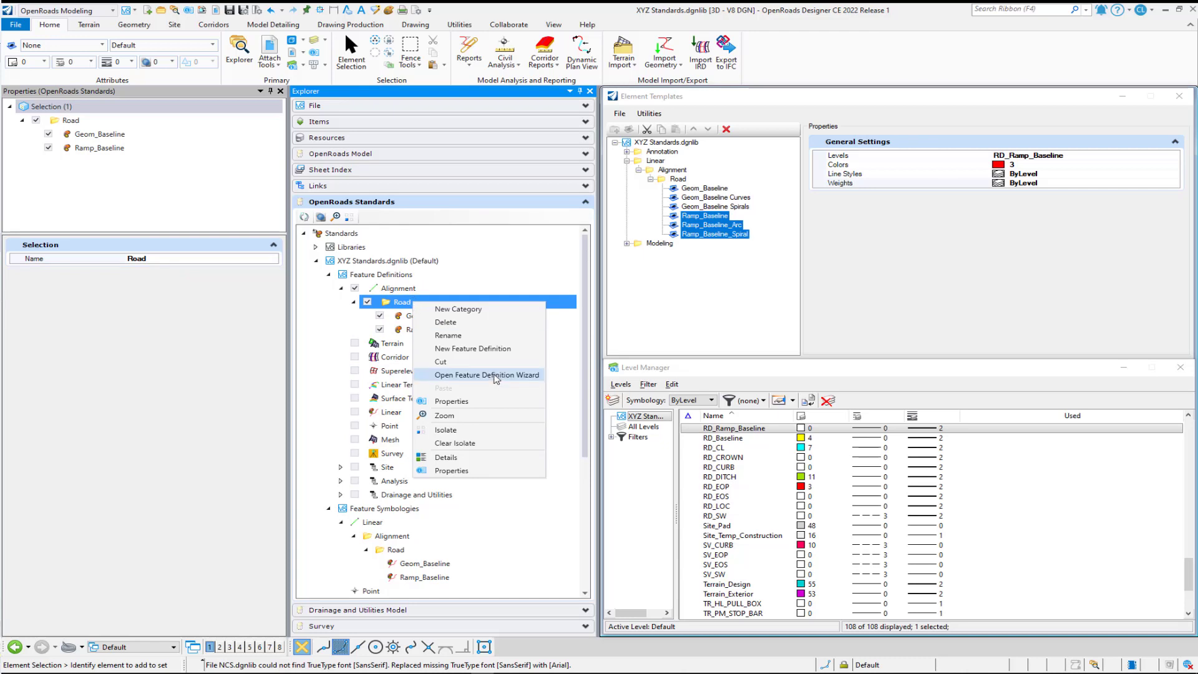
{"action": "left_click", "coordinate": [400, 306]}
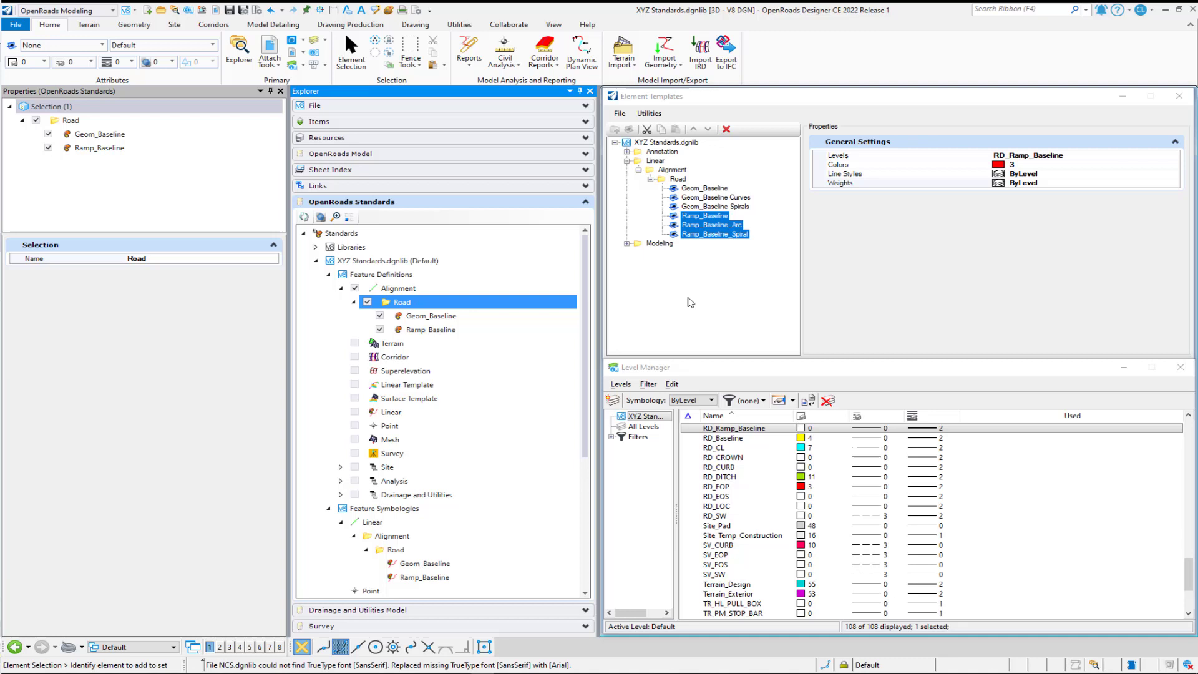